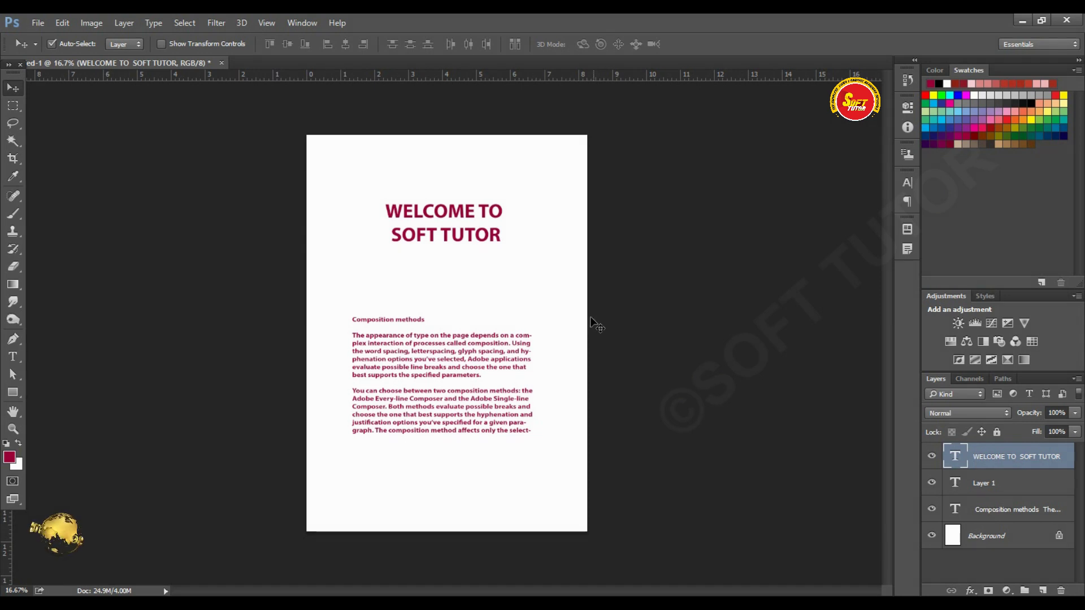
Undo a small title nudge, select all the WELCOME TO SOFT TUTOR text, and open the warp style list
{"action": "left_click_drag", "start_coordinate": [457, 223], "coordinate": [462, 215]}
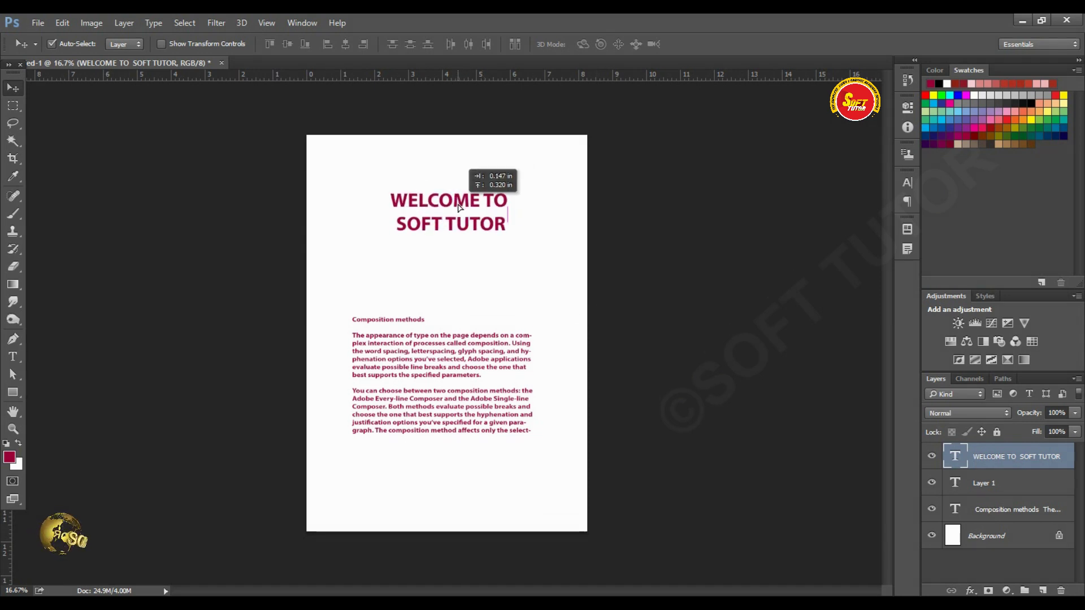
{"action": "key", "text": "ctrl+z"}
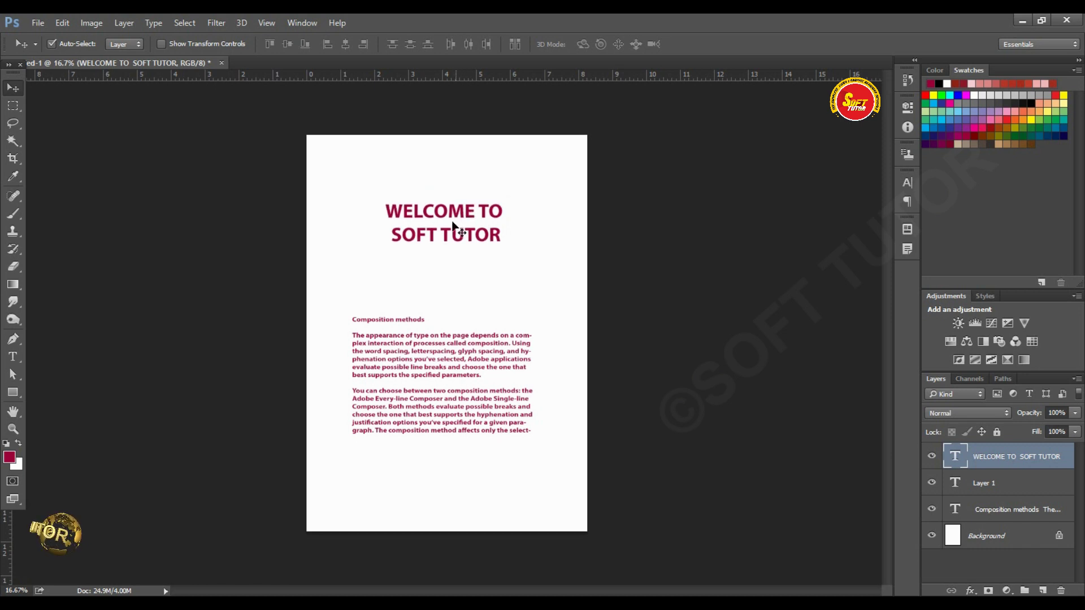
{"action": "key", "text": "t"}
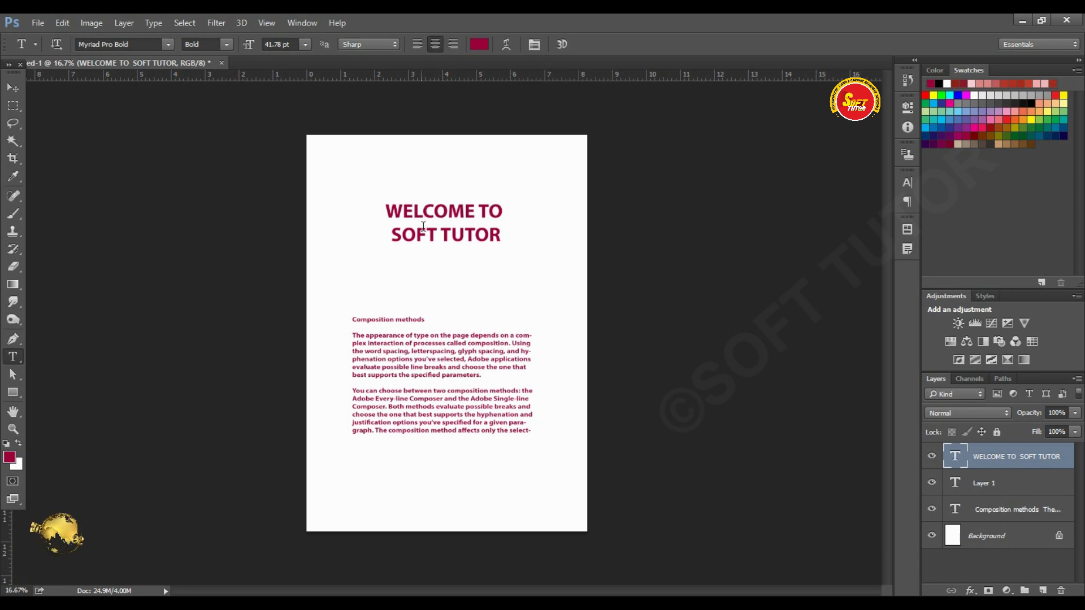
{"action": "left_click", "coordinate": [446, 214]}
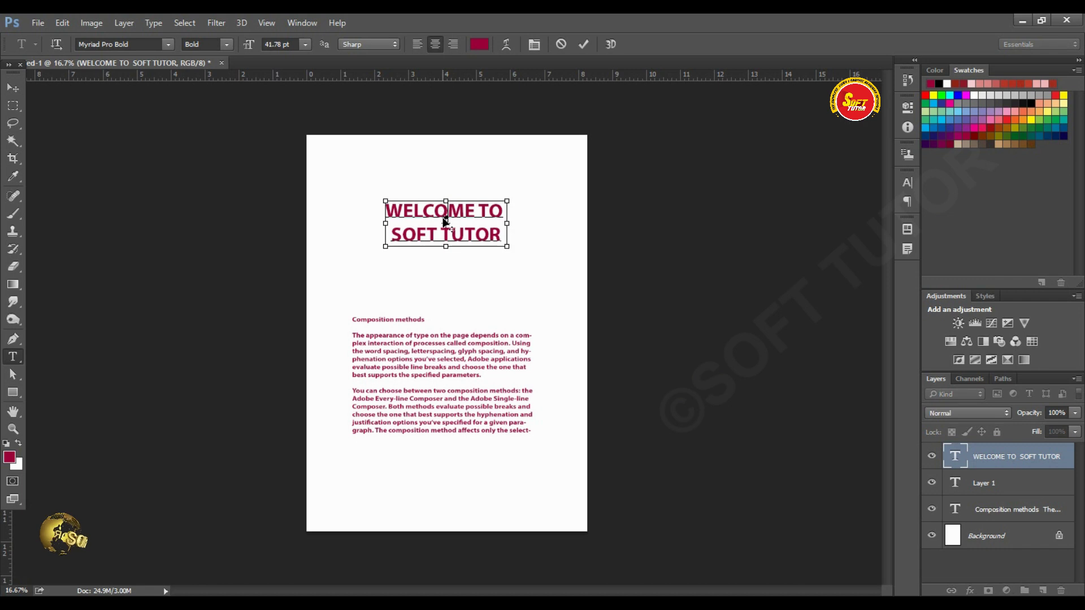
{"action": "key", "text": "ctrl+a"}
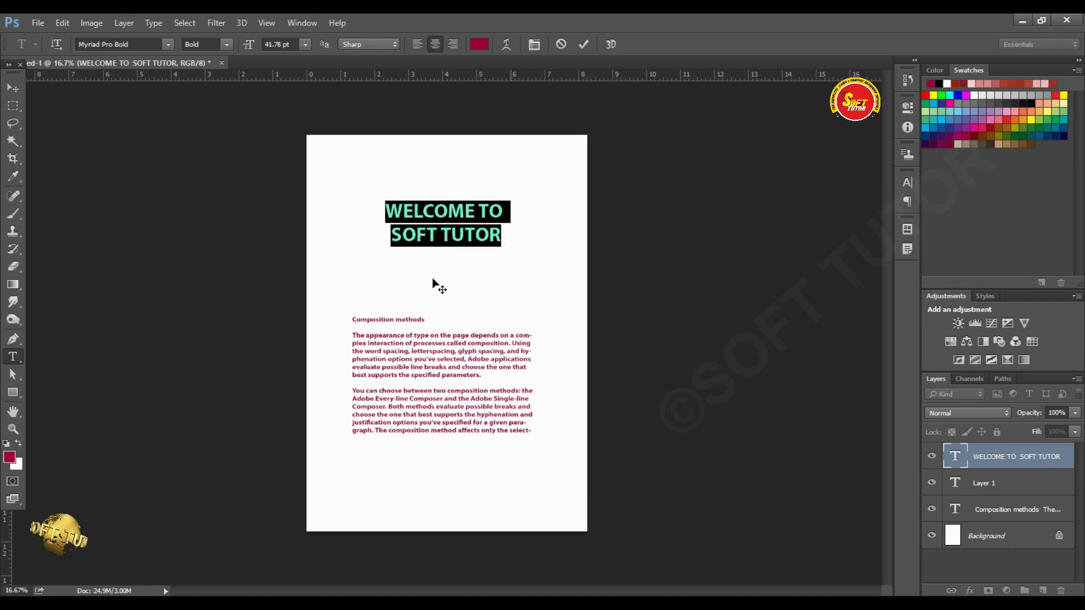
{"action": "left_click", "coordinate": [506, 44]}
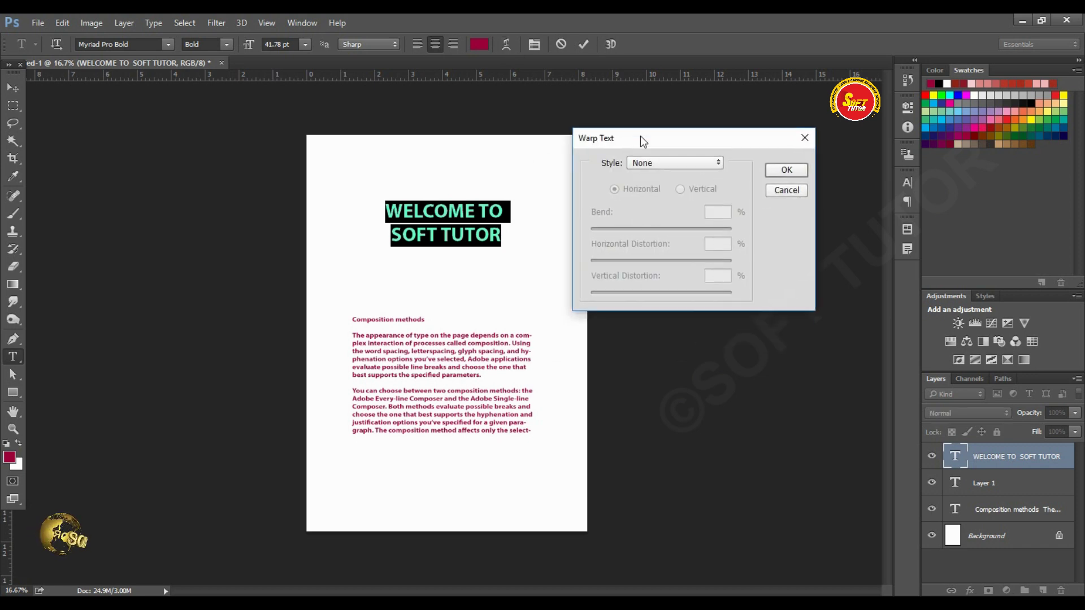
{"action": "left_click", "coordinate": [669, 167]}
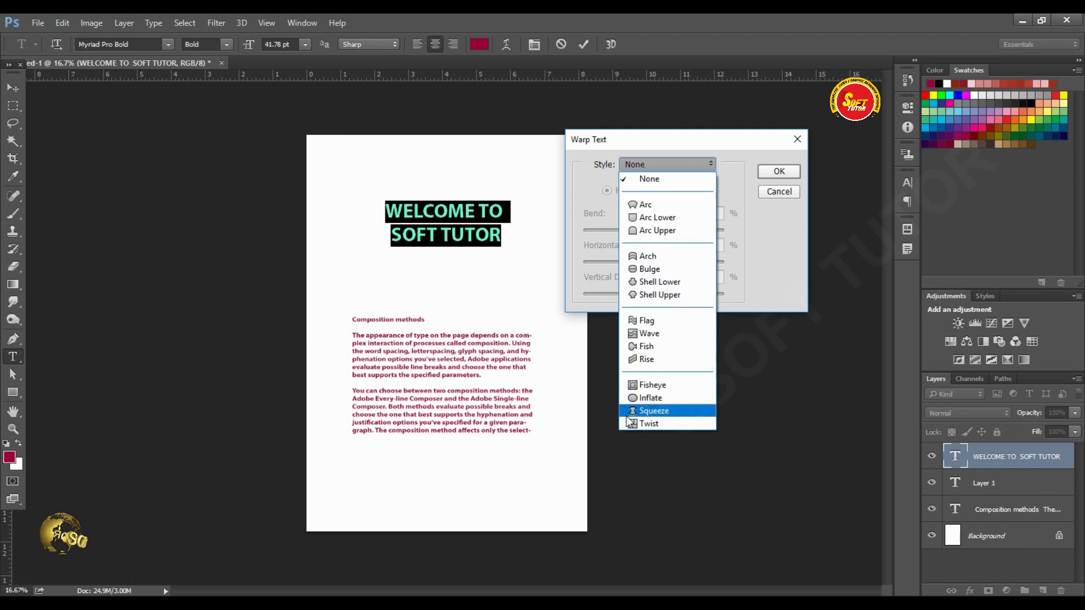
Set the title's Arc warp to Bend +9, Horizontal Distortion -47, Vertical Distortion -2, and apply it
{"action": "left_click", "coordinate": [653, 208]}
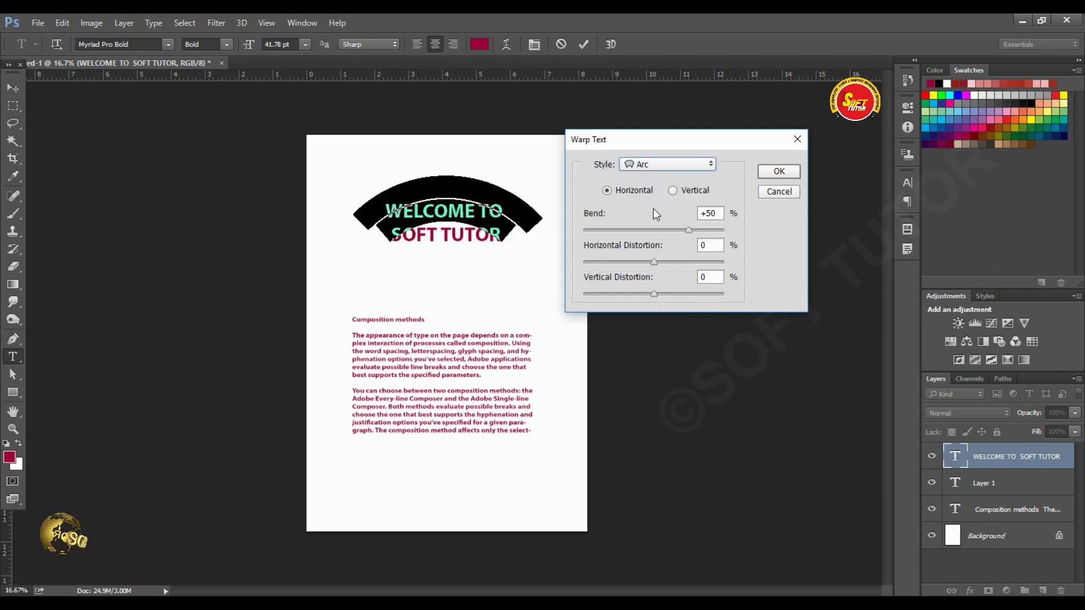
{"action": "left_click_drag", "start_coordinate": [633, 140], "coordinate": [660, 137]}
{"action": "left_click_drag", "start_coordinate": [714, 227], "coordinate": [690, 227]}
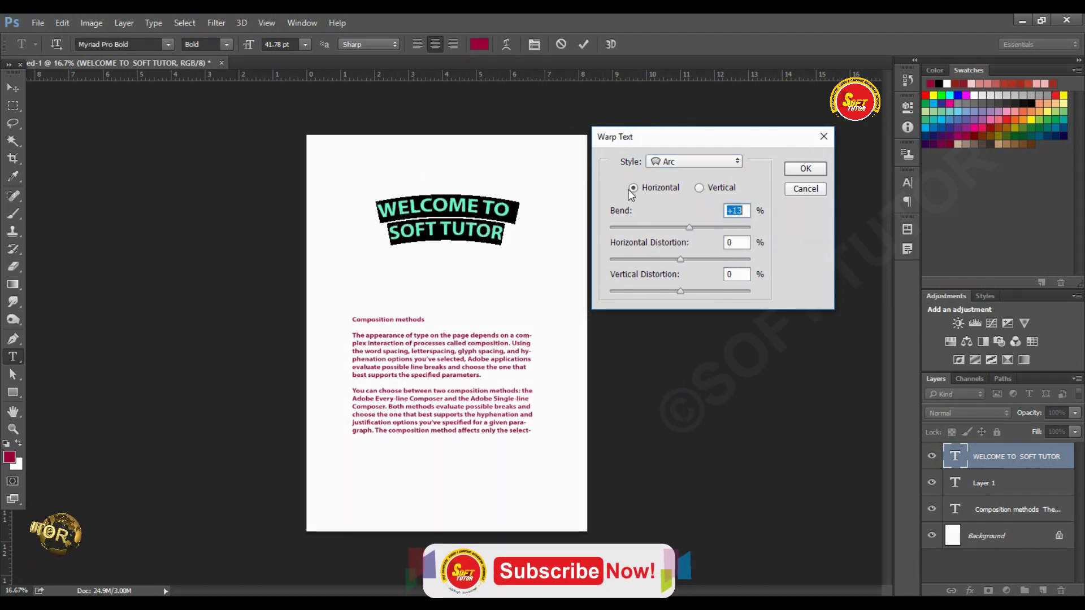
{"action": "left_click_drag", "start_coordinate": [701, 137], "coordinate": [703, 147]}
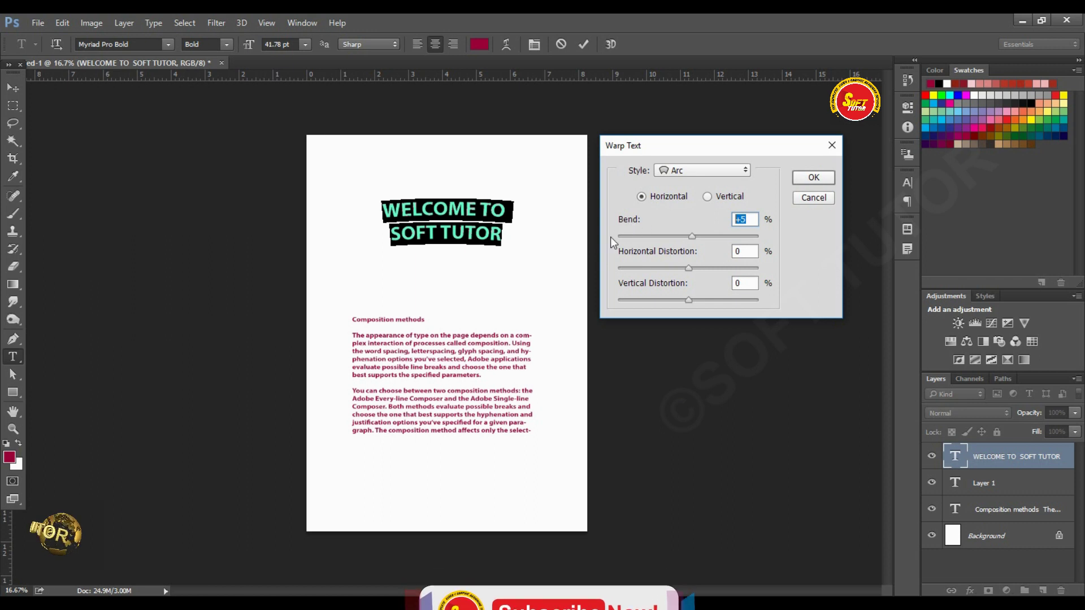
{"action": "mouse_move", "coordinate": [692, 236]}
{"action": "left_mouse_down"}
{"action": "mouse_move", "coordinate": [741, 246]}
{"action": "mouse_move", "coordinate": [697, 238]}
{"action": "mouse_move", "coordinate": [736, 219]}
{"action": "left_mouse_up"}
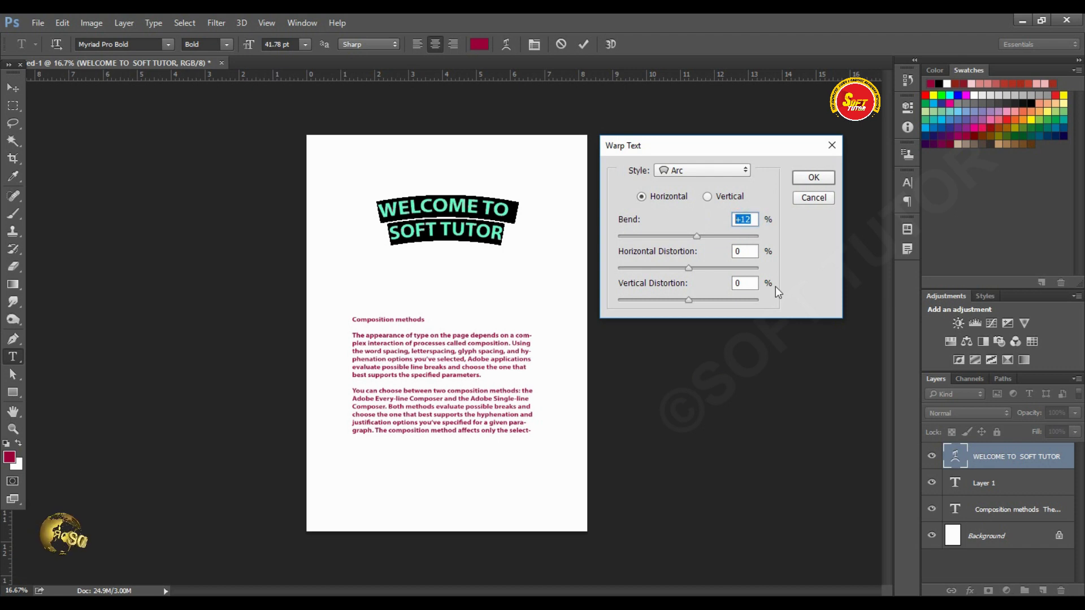
{"action": "type", "text": "50"}
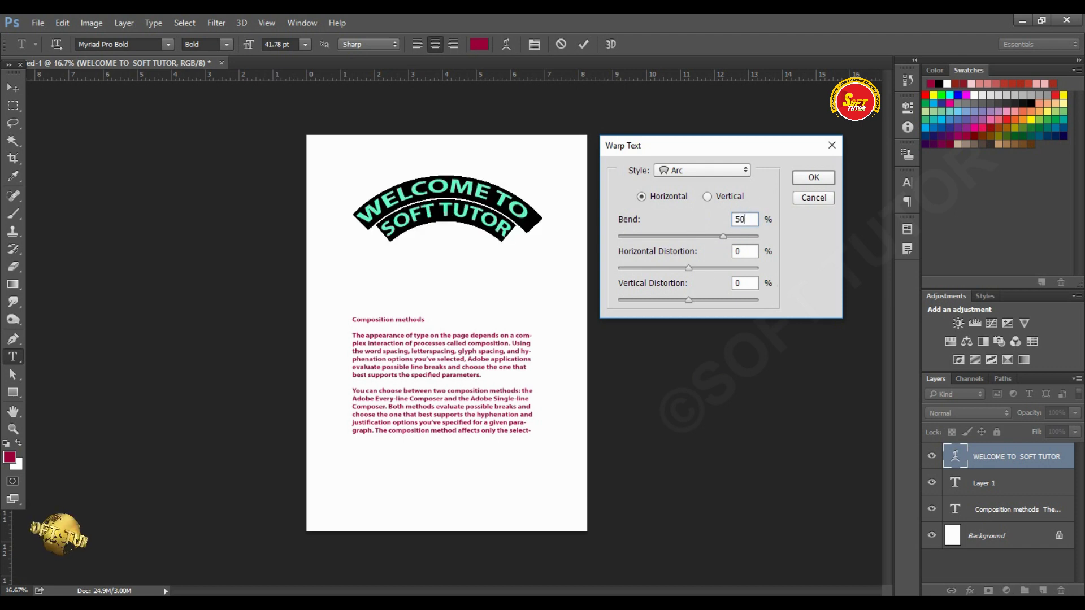
{"action": "mouse_move", "coordinate": [724, 236]}
{"action": "left_mouse_down"}
{"action": "mouse_move", "coordinate": [695, 236]}
{"action": "mouse_move", "coordinate": [734, 286]}
{"action": "mouse_move", "coordinate": [658, 290]}
{"action": "mouse_move", "coordinate": [712, 296]}
{"action": "mouse_move", "coordinate": [671, 304]}
{"action": "mouse_move", "coordinate": [681, 300]}
{"action": "left_mouse_up"}
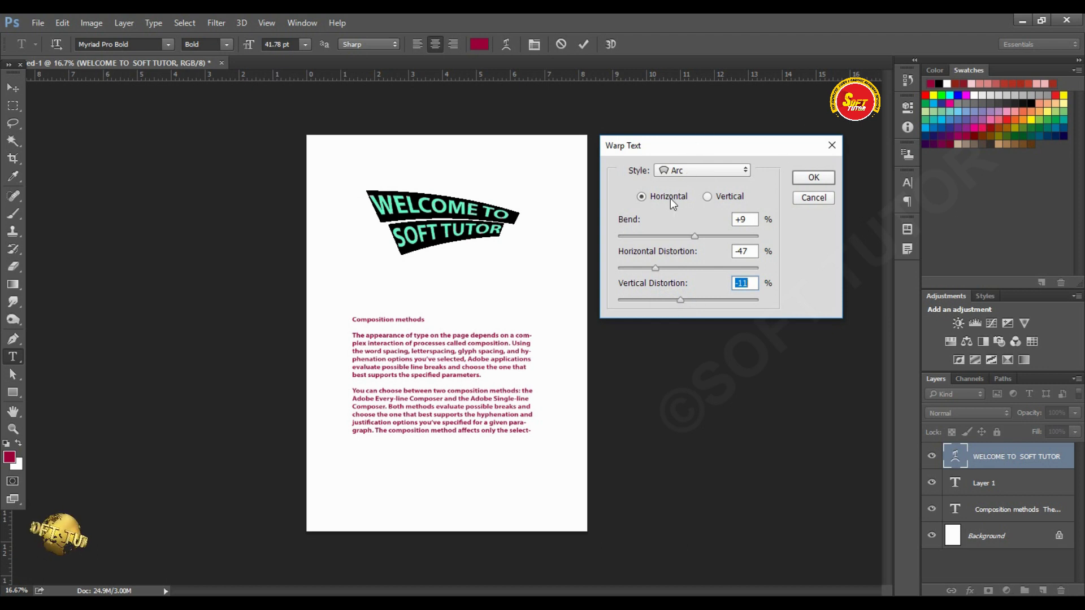
{"action": "left_click_drag", "start_coordinate": [682, 300], "coordinate": [687, 303]}
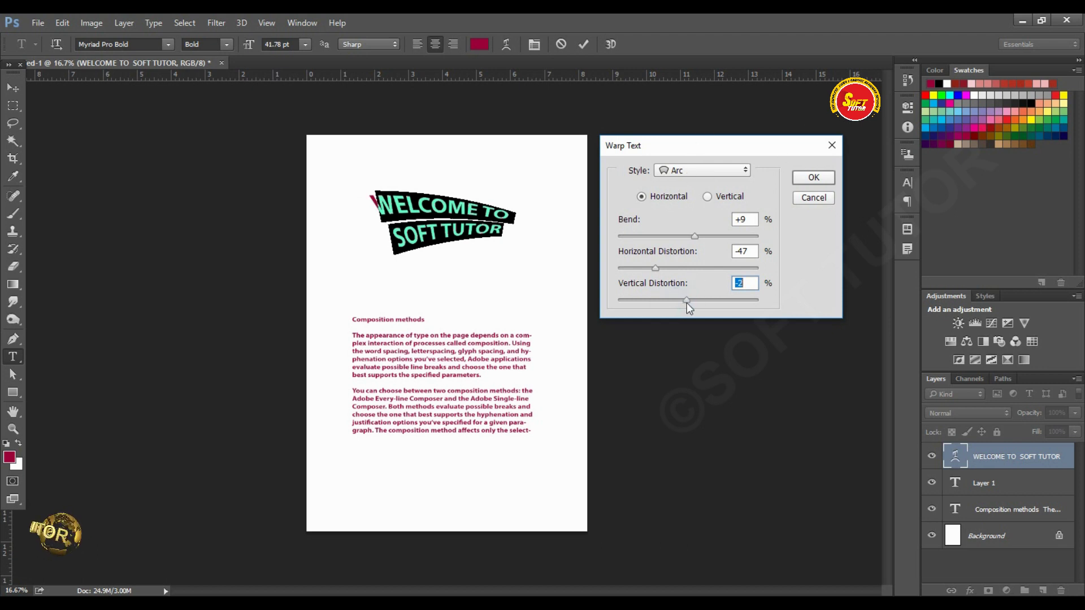
{"action": "left_click", "coordinate": [822, 178]}
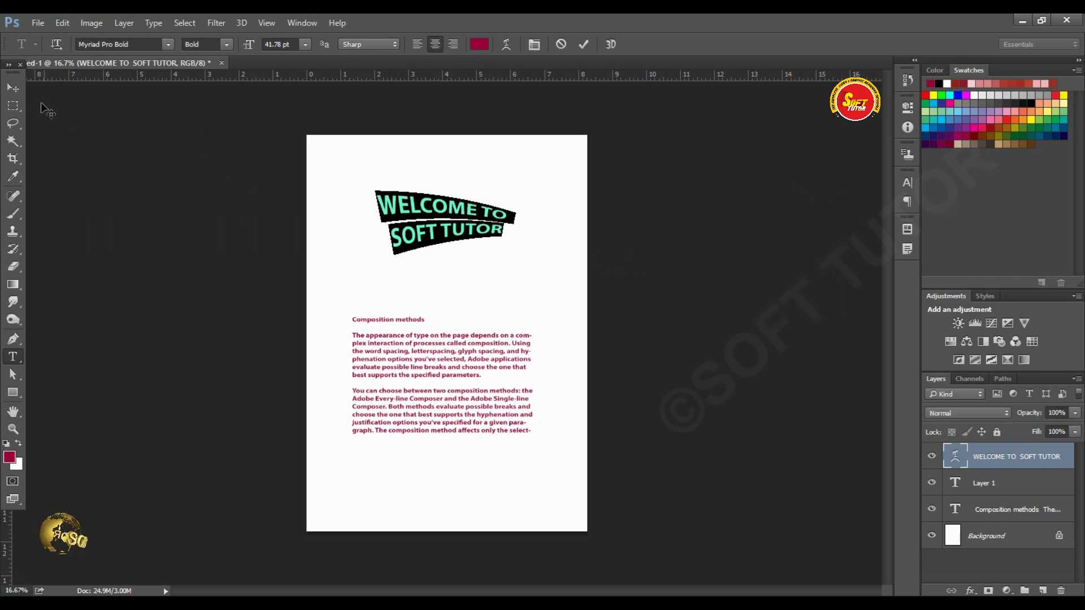
Commit the warped title, then reselect all its text and reopen Warp Text
{"action": "left_click", "coordinate": [12, 87]}
{"action": "key", "text": "t"}
{"action": "left_click", "coordinate": [463, 195]}
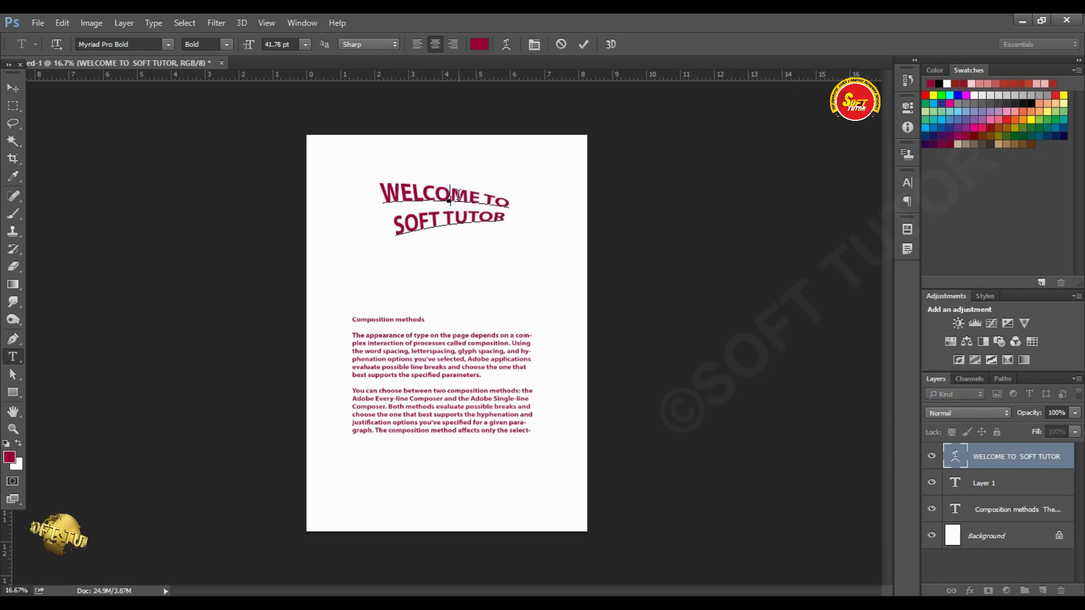
{"action": "key", "text": "ctrl+a"}
{"action": "left_click", "coordinate": [506, 44]}
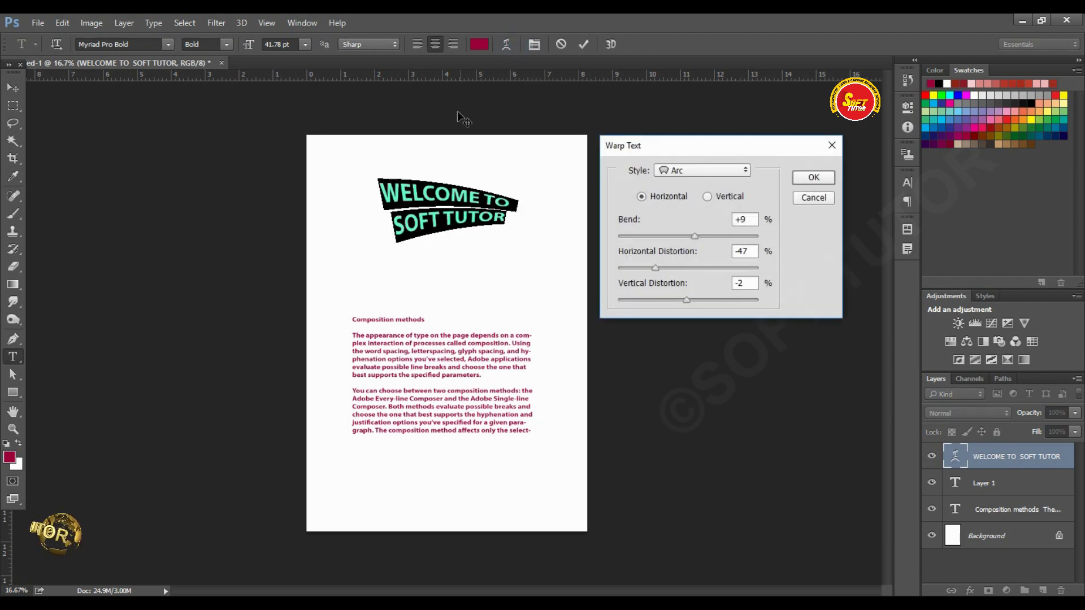
Make the Arc warp vertical with Bend -24 and Horizontal Distortion -7, then commit
{"action": "mouse_move", "coordinate": [692, 141]}
{"action": "left_mouse_down"}
{"action": "mouse_move", "coordinate": [661, 163]}
{"action": "mouse_move", "coordinate": [668, 138]}
{"action": "left_mouse_up"}
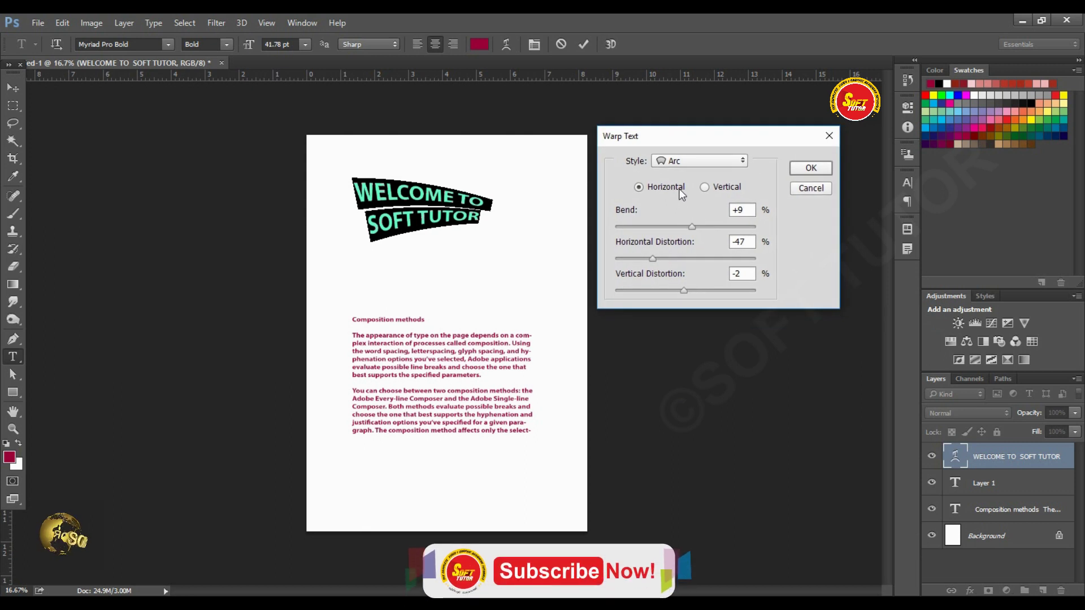
{"action": "left_click", "coordinate": [704, 187]}
{"action": "mouse_move", "coordinate": [691, 226]}
{"action": "left_mouse_down"}
{"action": "mouse_move", "coordinate": [654, 226]}
{"action": "mouse_move", "coordinate": [669, 226]}
{"action": "mouse_move", "coordinate": [659, 258]}
{"action": "mouse_move", "coordinate": [678, 258]}
{"action": "mouse_move", "coordinate": [711, 290]}
{"action": "mouse_move", "coordinate": [649, 290]}
{"action": "mouse_move", "coordinate": [656, 258]}
{"action": "mouse_move", "coordinate": [680, 258]}
{"action": "left_mouse_up"}
{"action": "mouse_move", "coordinate": [713, 135]}
{"action": "left_mouse_down"}
{"action": "mouse_move", "coordinate": [691, 152]}
{"action": "mouse_move", "coordinate": [688, 144]}
{"action": "left_mouse_up"}
{"action": "left_click", "coordinate": [785, 177]}
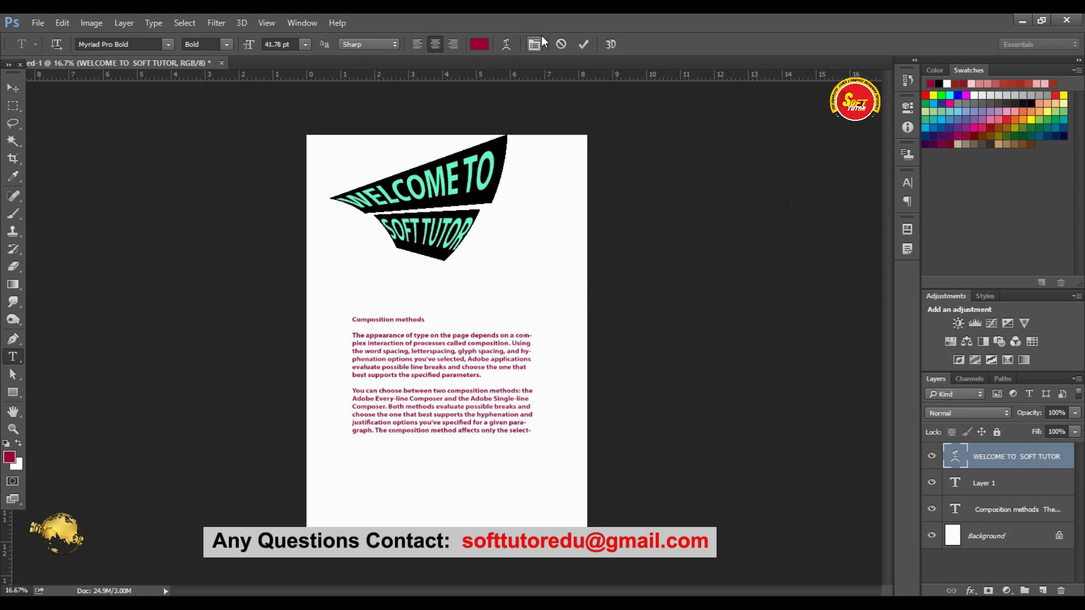
{"action": "left_click", "coordinate": [584, 45]}
Delete the warped WELCOME TO SOFT TUTOR title layer
{"action": "left_click", "coordinate": [672, 178]}
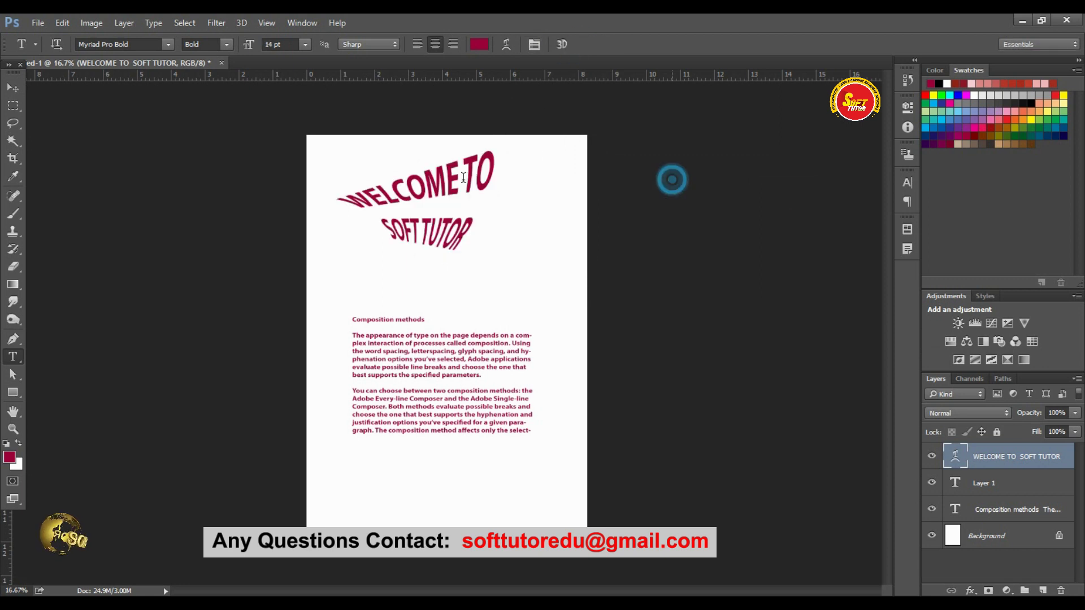
{"action": "left_click_drag", "start_coordinate": [471, 167], "coordinate": [478, 232]}
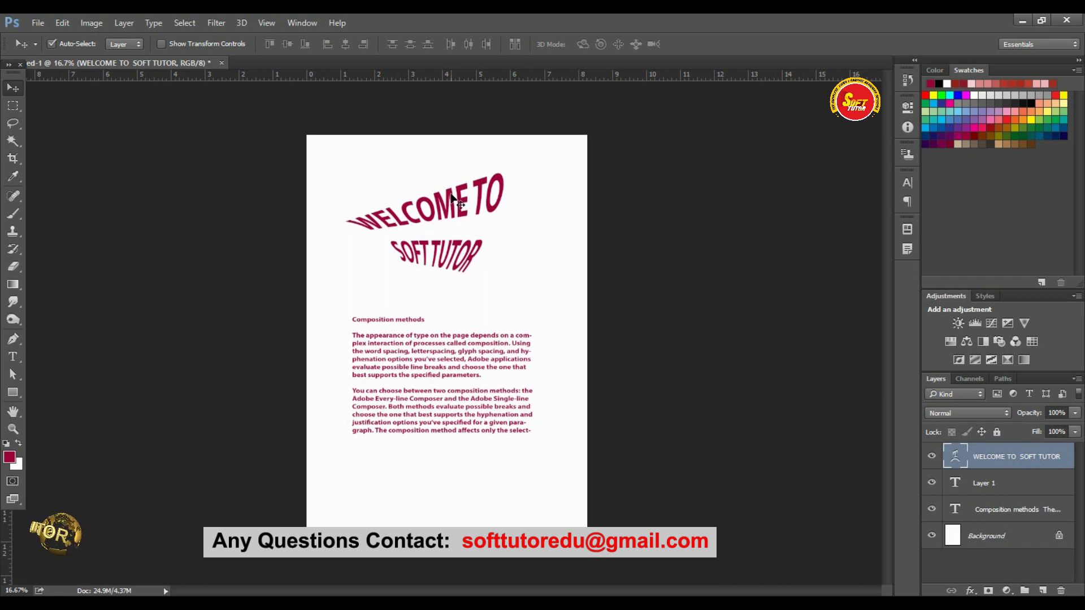
{"action": "key", "text": "Delete"}
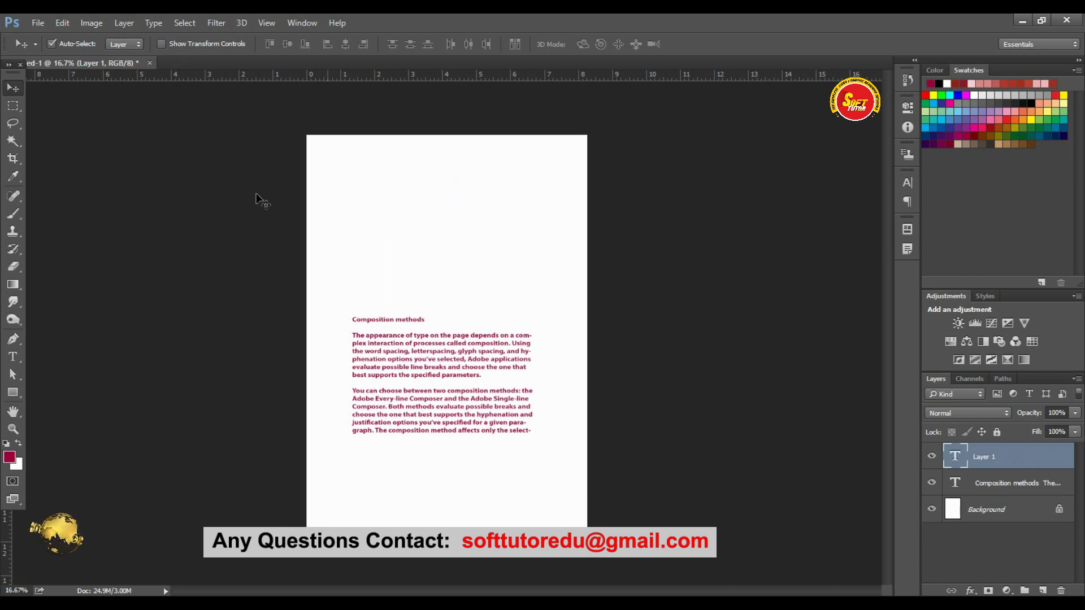
Move the Composition methods paragraph up toward the top of the page
{"action": "key", "text": "h"}
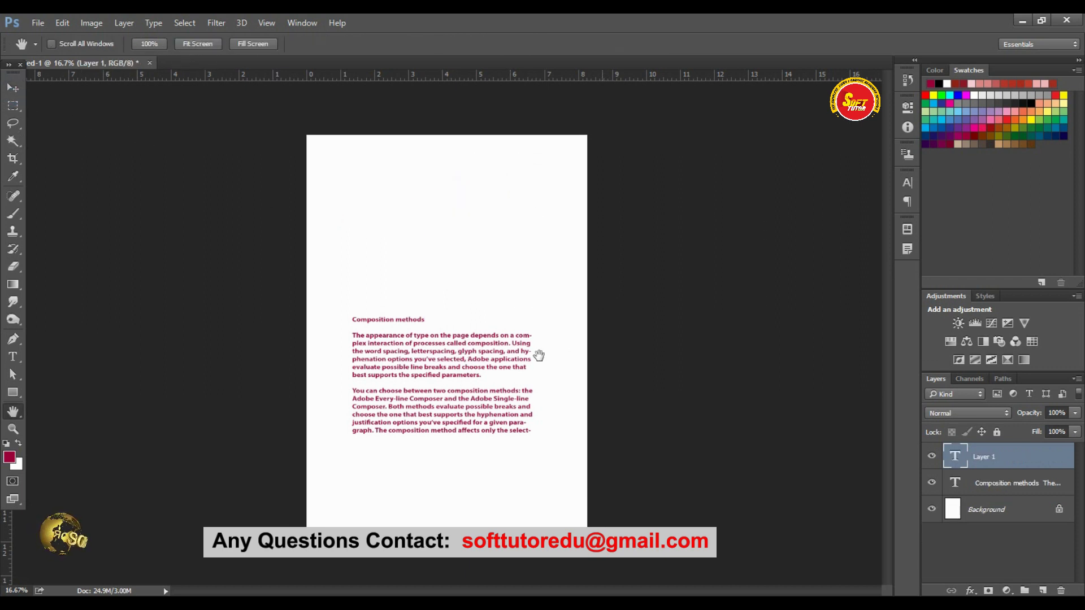
{"action": "key", "text": "v"}
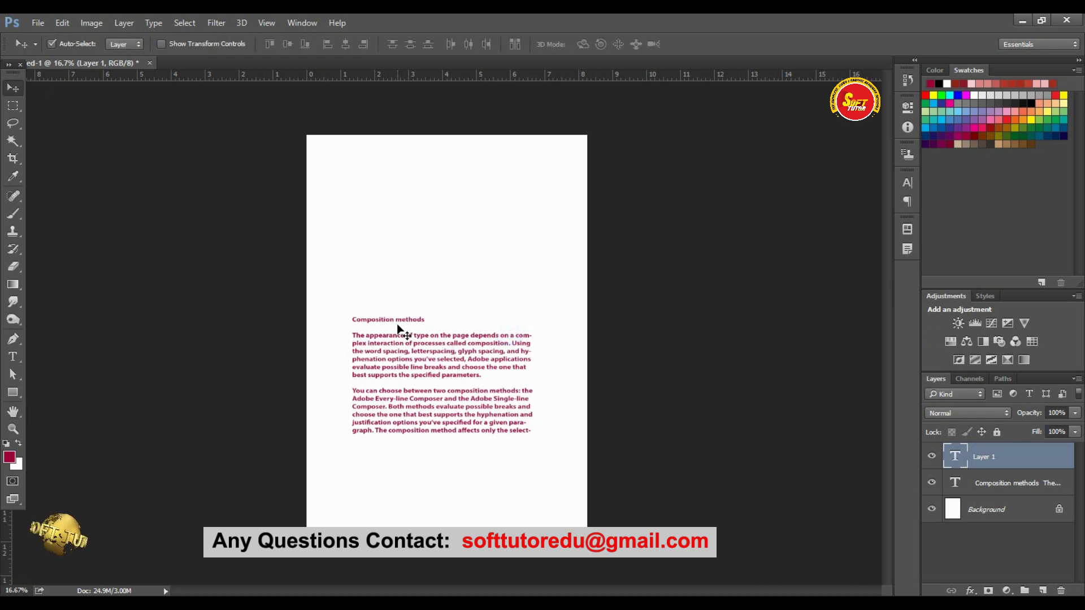
{"action": "mouse_move", "coordinate": [407, 339]}
{"action": "left_mouse_down"}
{"action": "mouse_move", "coordinate": [410, 241]}
{"action": "mouse_move", "coordinate": [465, 233]}
{"action": "left_mouse_up"}
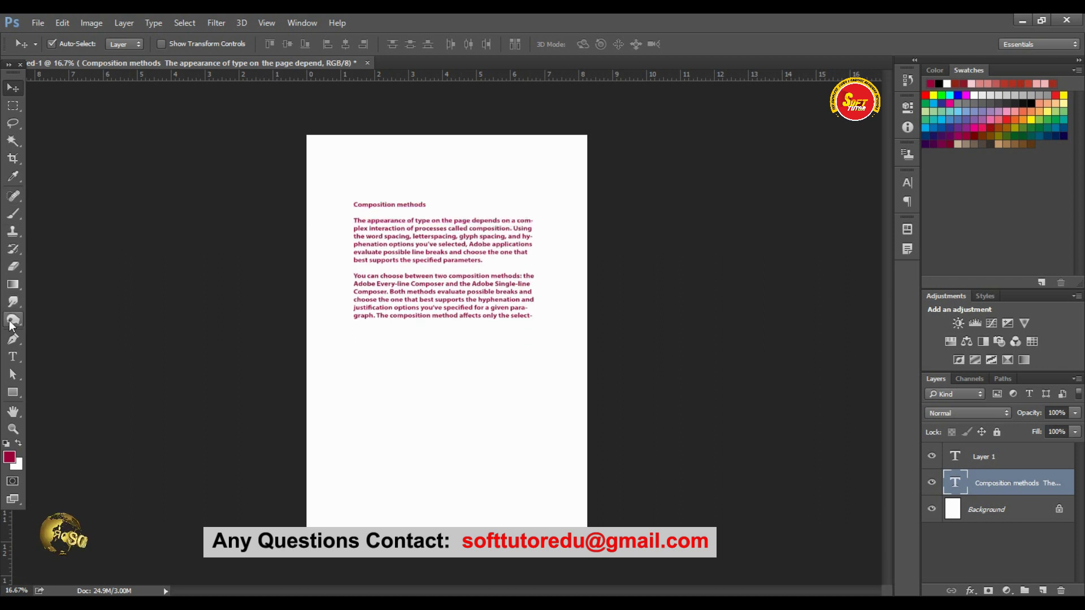
Select all the Composition methods paragraph text and open Warp Text
{"action": "left_click", "coordinate": [12, 357]}
{"action": "left_click", "coordinate": [443, 233]}
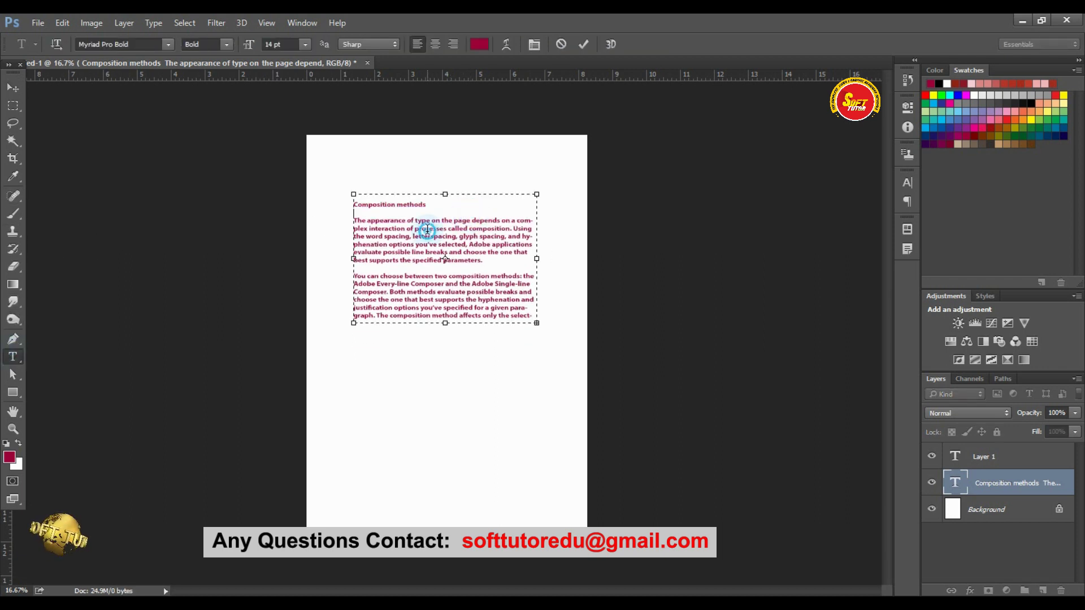
{"action": "key", "text": "ctrl+a"}
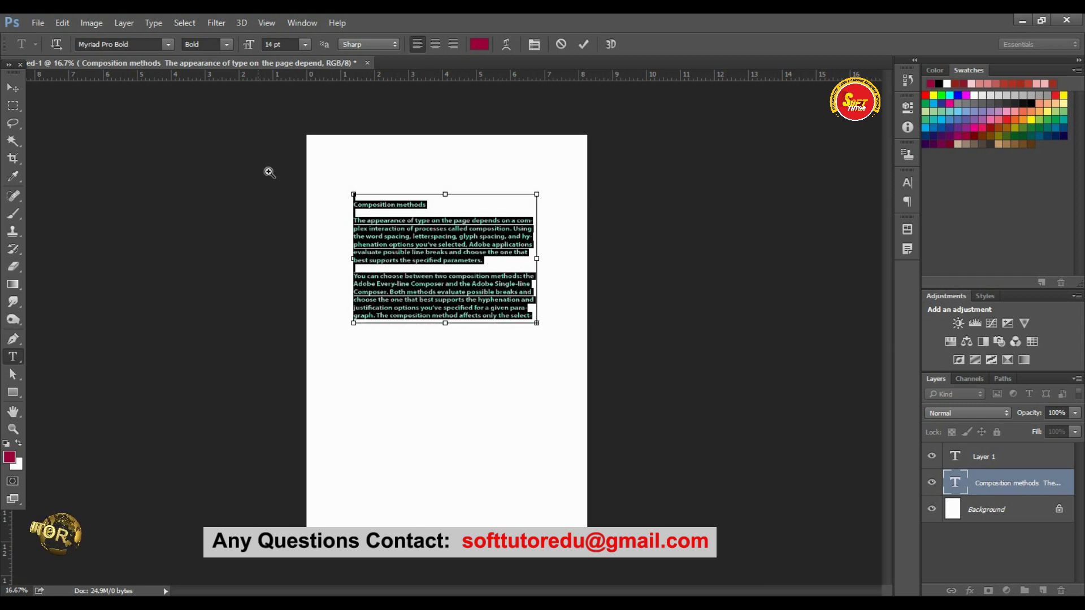
{"action": "left_click_drag", "start_coordinate": [272, 175], "coordinate": [740, 384]}
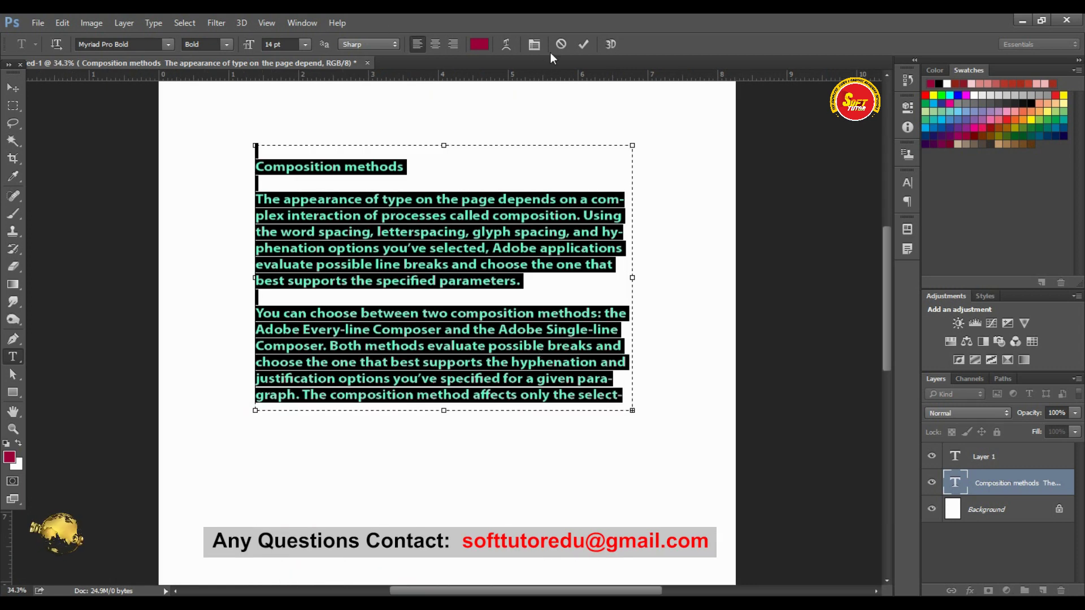
{"action": "left_click", "coordinate": [512, 43]}
Apply an Arc warp with Bend -18, Horizontal -53 and slight negative vertical distortion
{"action": "left_click_drag", "start_coordinate": [667, 144], "coordinate": [658, 141]}
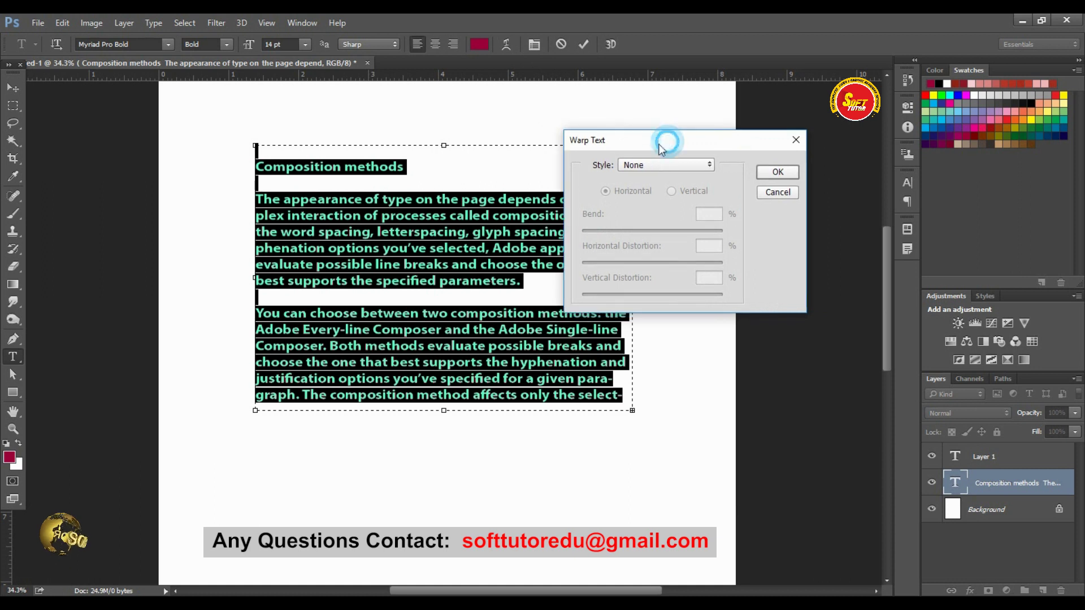
{"action": "left_click", "coordinate": [655, 164]}
{"action": "left_click", "coordinate": [642, 205]}
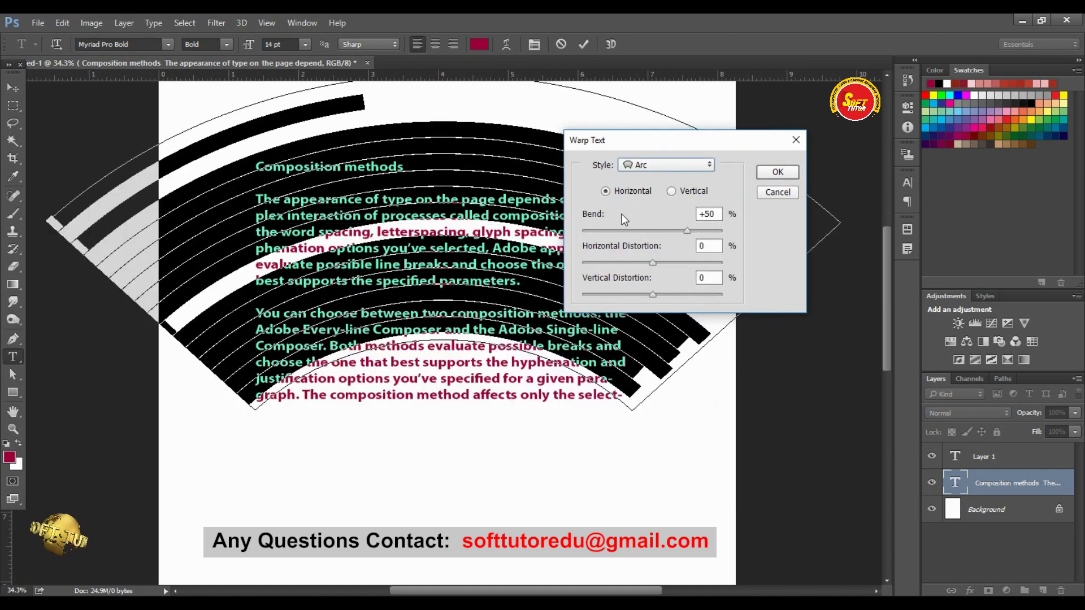
{"action": "left_click_drag", "start_coordinate": [678, 232], "coordinate": [639, 232]}
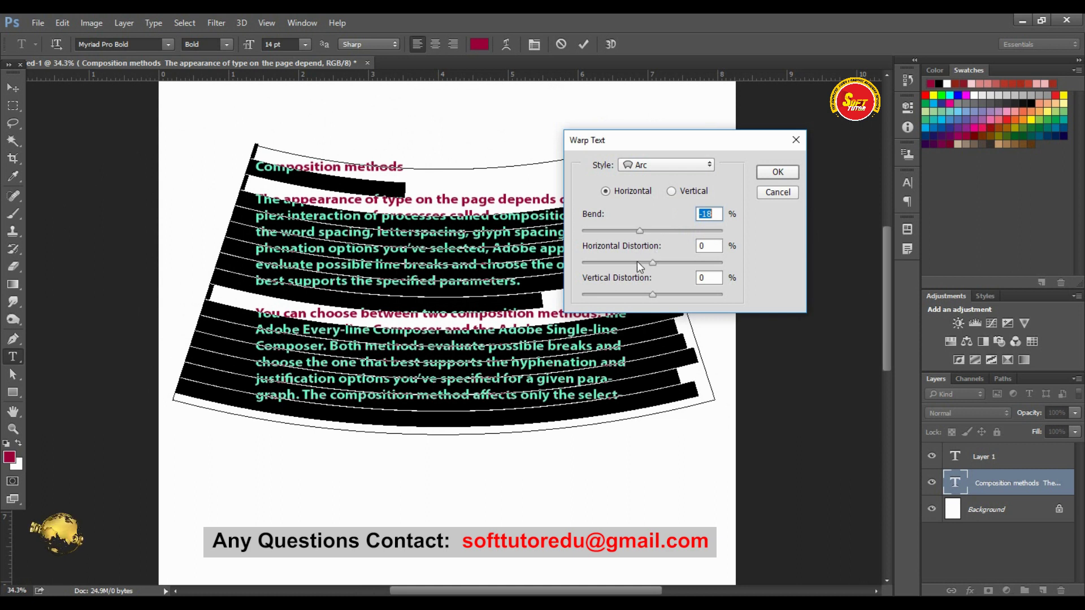
{"action": "left_click_drag", "start_coordinate": [637, 262], "coordinate": [616, 263]}
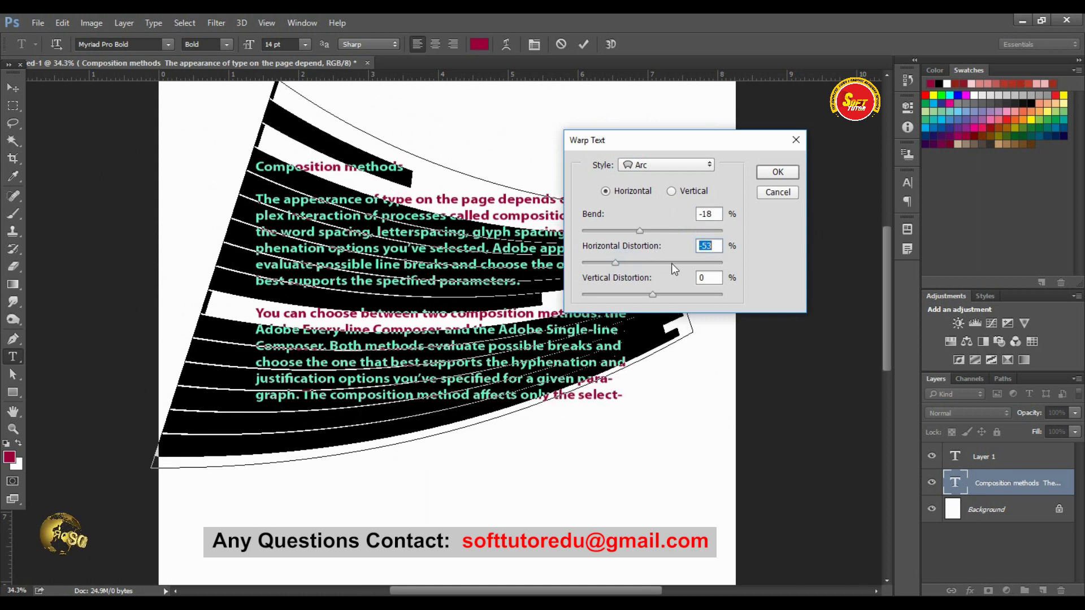
{"action": "left_click_drag", "start_coordinate": [652, 294], "coordinate": [644, 294]}
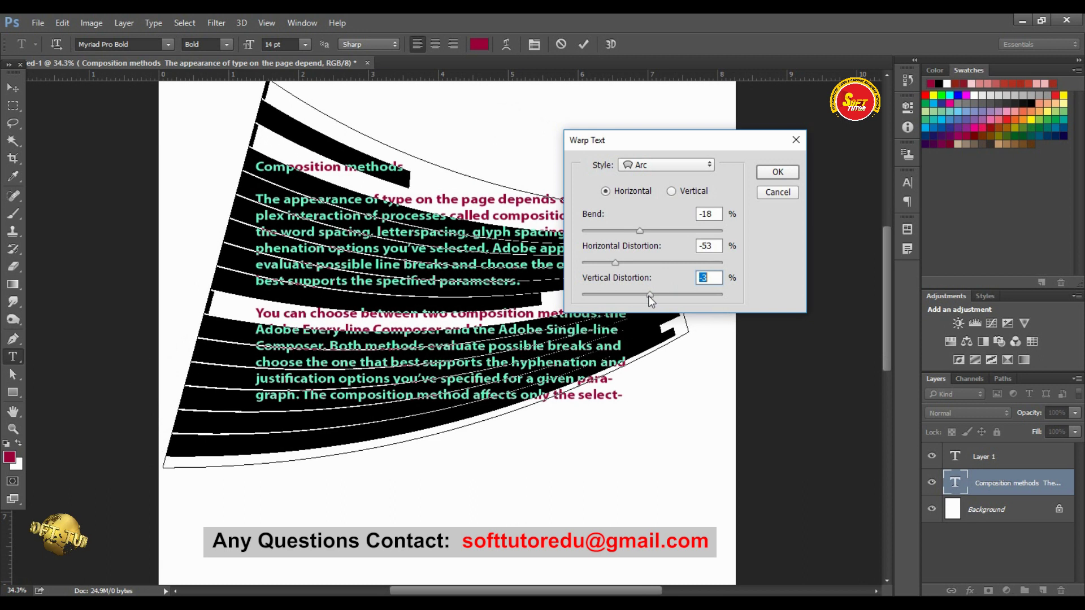
{"action": "key", "text": "Return"}
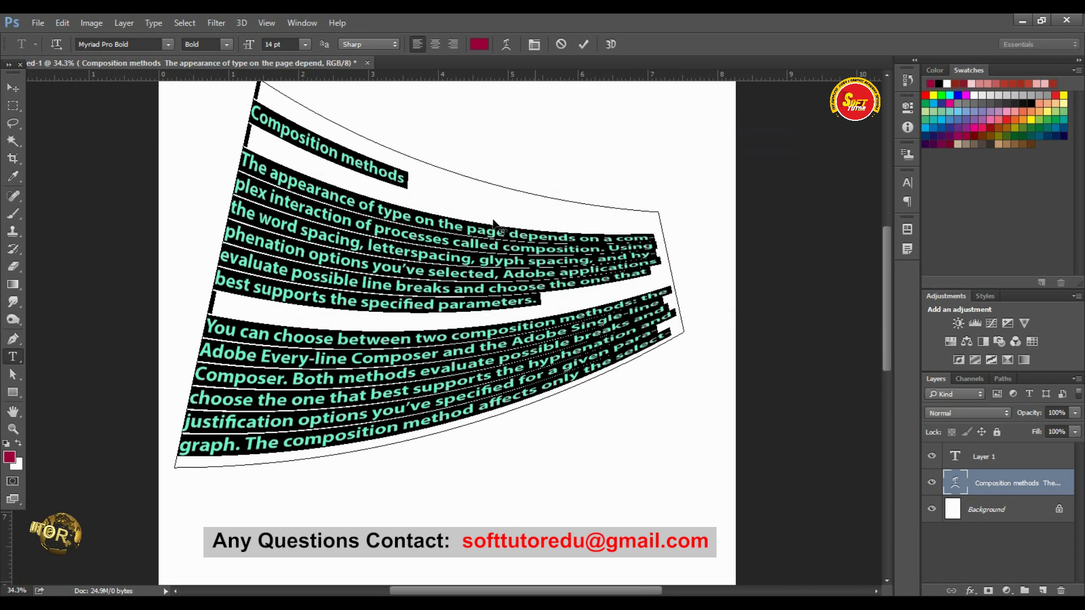
Commit the warped paragraph, nudge it up-right, and reselect all its text
{"action": "left_click", "coordinate": [13, 88]}
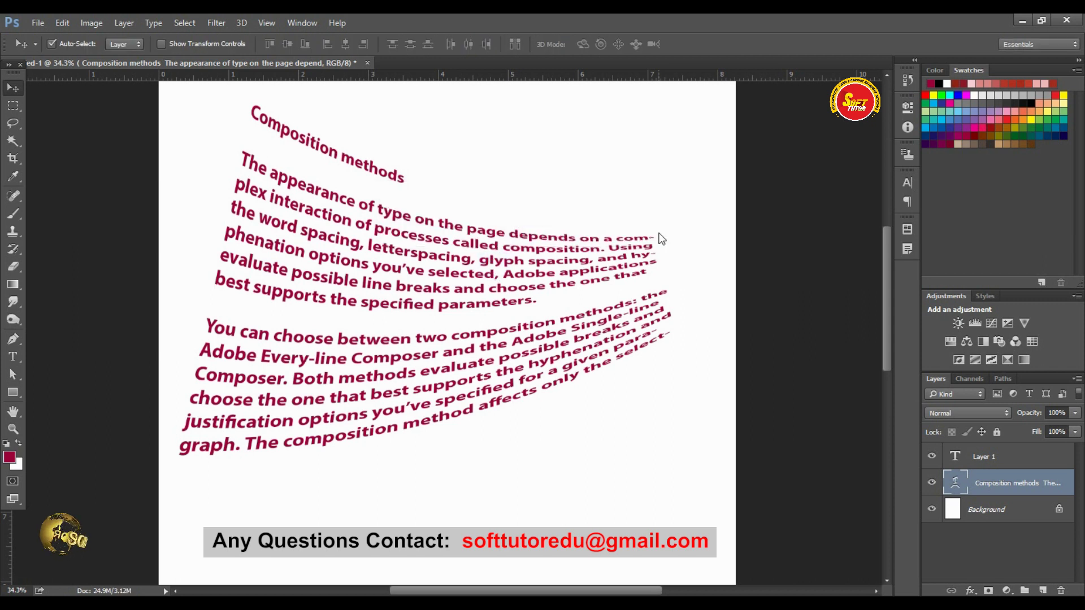
{"action": "left_click_drag", "start_coordinate": [479, 231], "coordinate": [483, 224]}
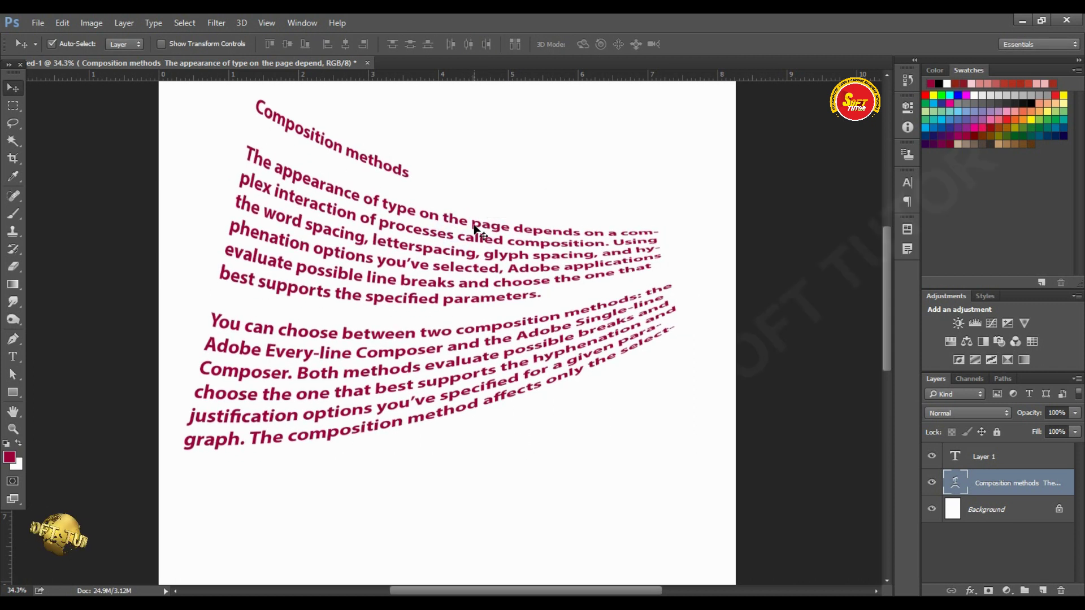
{"action": "double_click", "coordinate": [474, 228]}
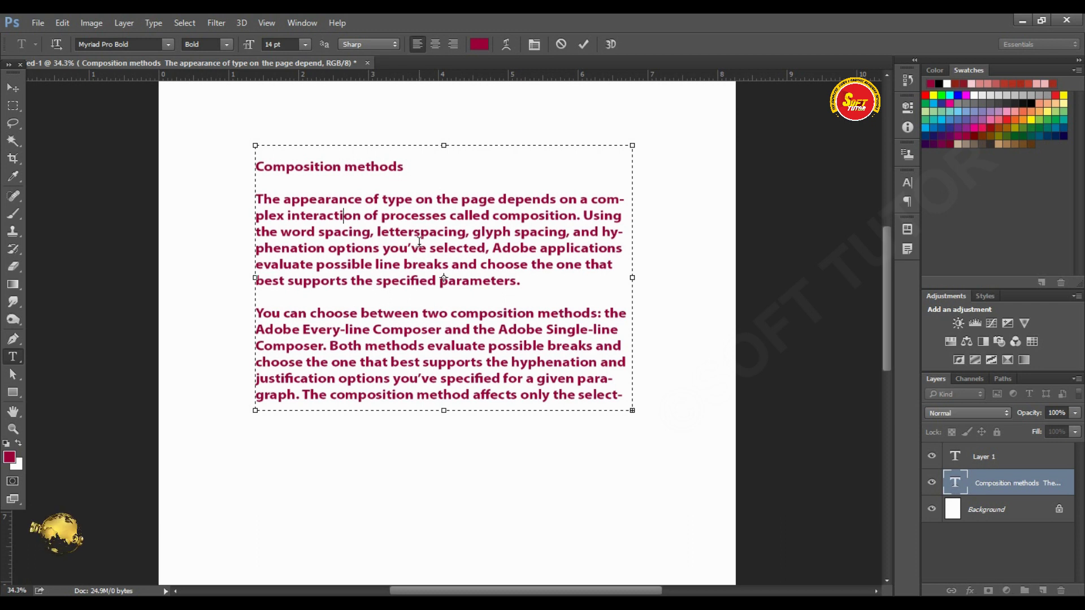
{"action": "key", "text": "ctrl+a"}
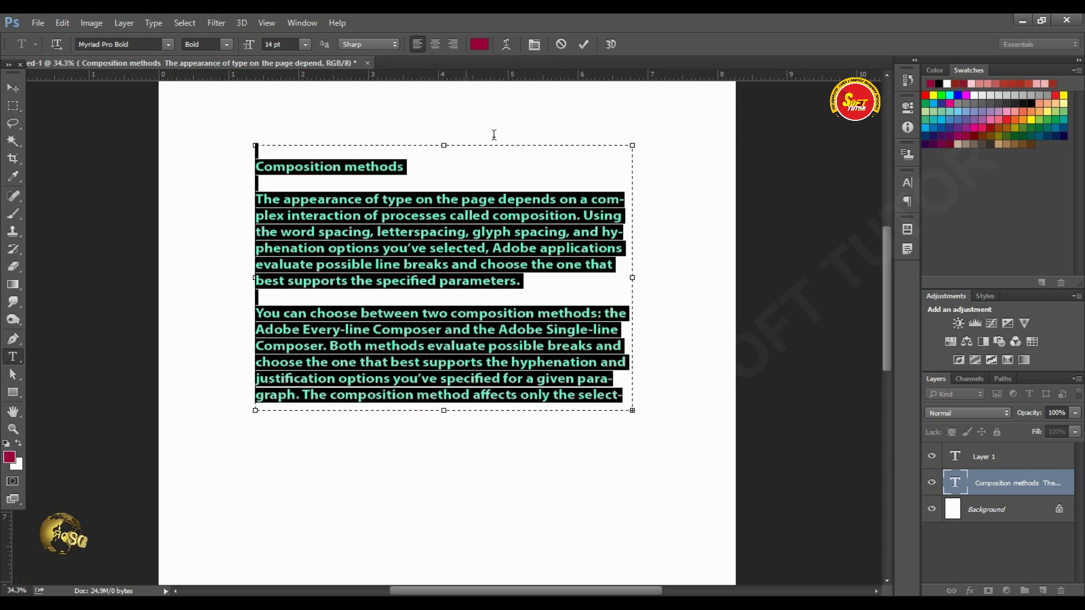
Preview Arc Upper, Bulge, then Shell Upper warps, adjusting Shell Upper bend to +47
{"action": "left_click", "coordinate": [501, 45]}
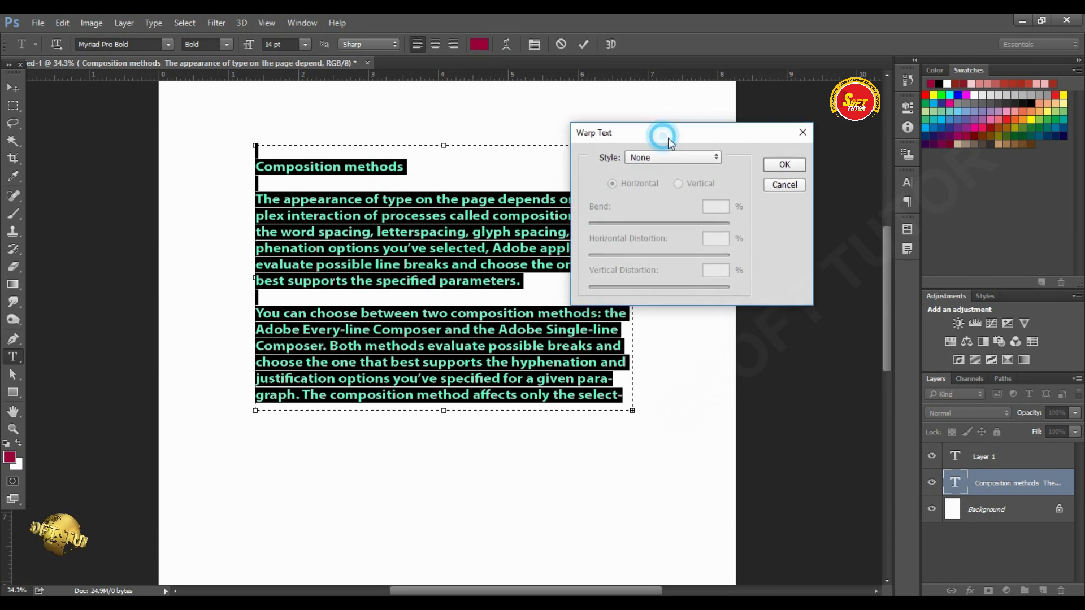
{"action": "left_click", "coordinate": [660, 159]}
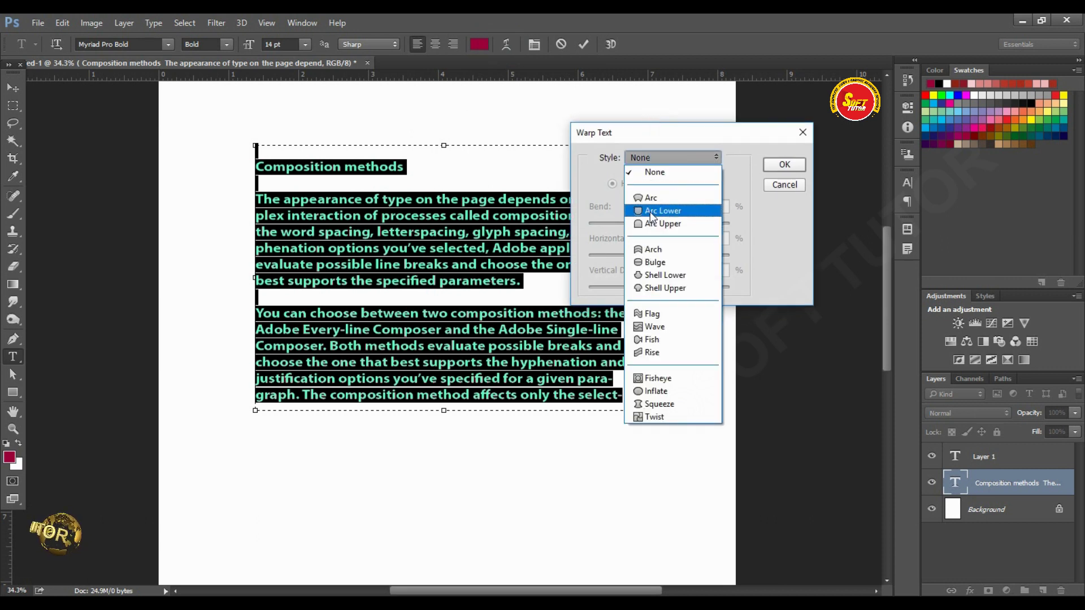
{"action": "left_click", "coordinate": [656, 224]}
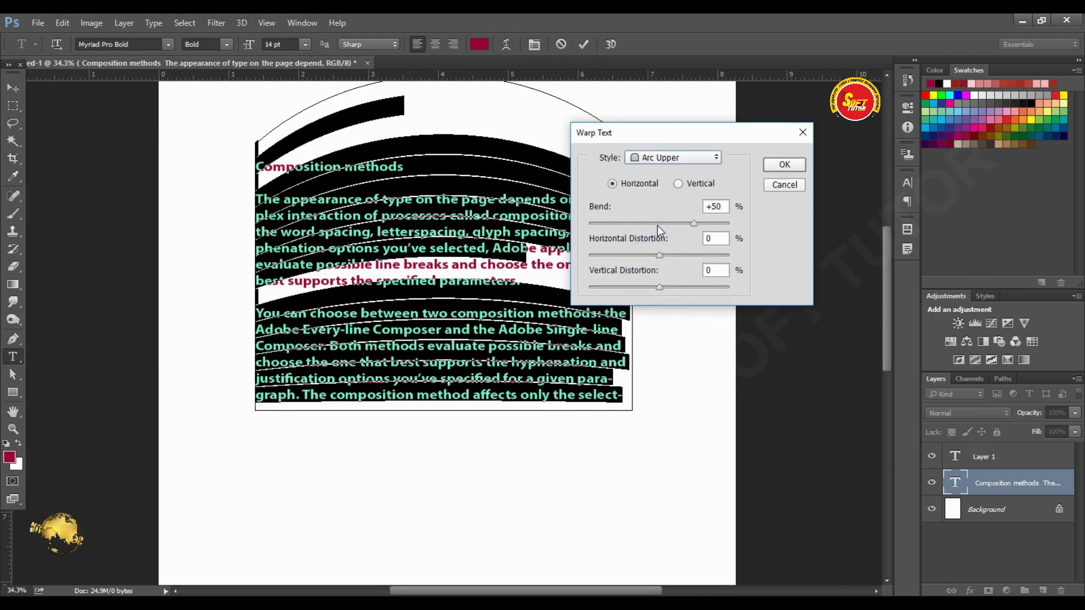
{"action": "left_click_drag", "start_coordinate": [671, 131], "coordinate": [756, 141]}
{"action": "scroll", "coordinate": [742, 174], "scroll_direction": "down", "scroll_amount": 2}
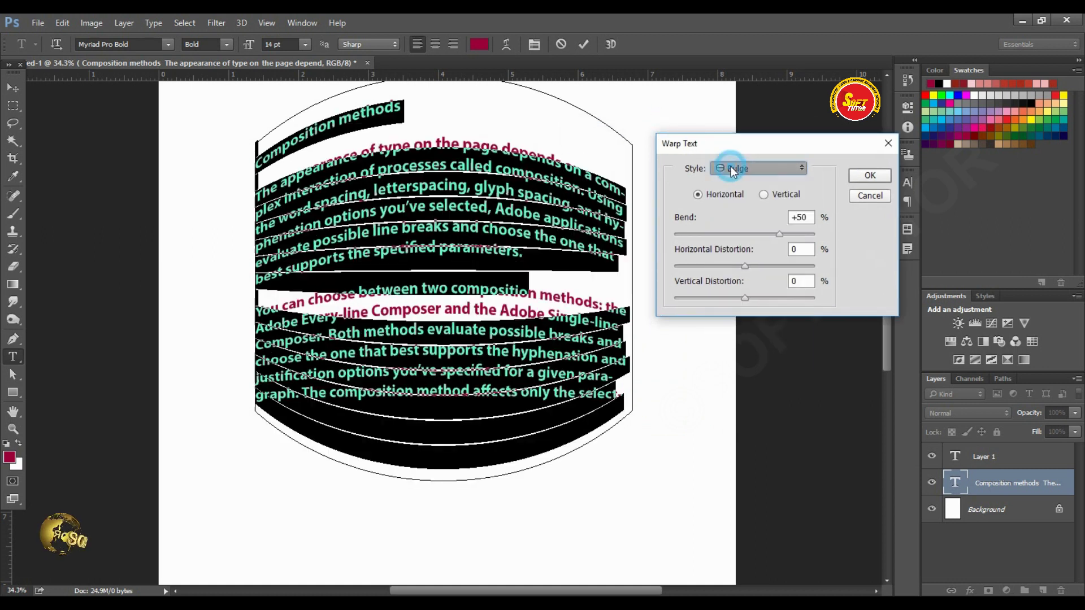
{"action": "left_click", "coordinate": [730, 166]}
{"action": "left_click", "coordinate": [729, 297]}
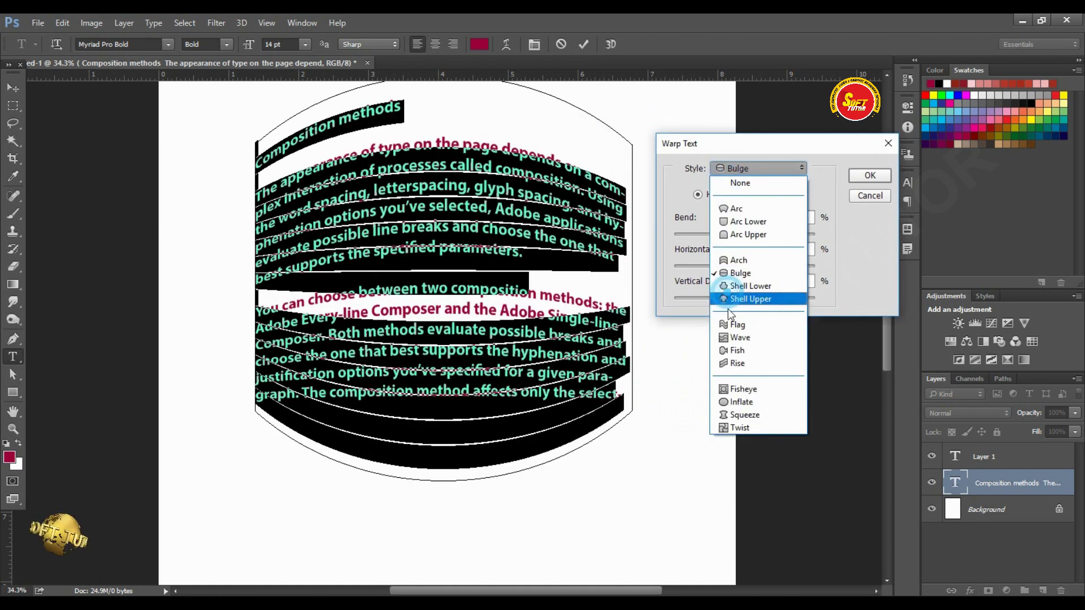
{"action": "mouse_move", "coordinate": [761, 235]}
{"action": "left_mouse_down"}
{"action": "mouse_move", "coordinate": [701, 239]}
{"action": "mouse_move", "coordinate": [776, 235]}
{"action": "mouse_move", "coordinate": [731, 269]}
{"action": "mouse_move", "coordinate": [704, 273]}
{"action": "mouse_move", "coordinate": [745, 269]}
{"action": "left_mouse_up"}
Apply a Flag warp to the paragraph with Bend +33, Horizontal -42, Vertical -5, and commit
{"action": "left_click", "coordinate": [737, 168]}
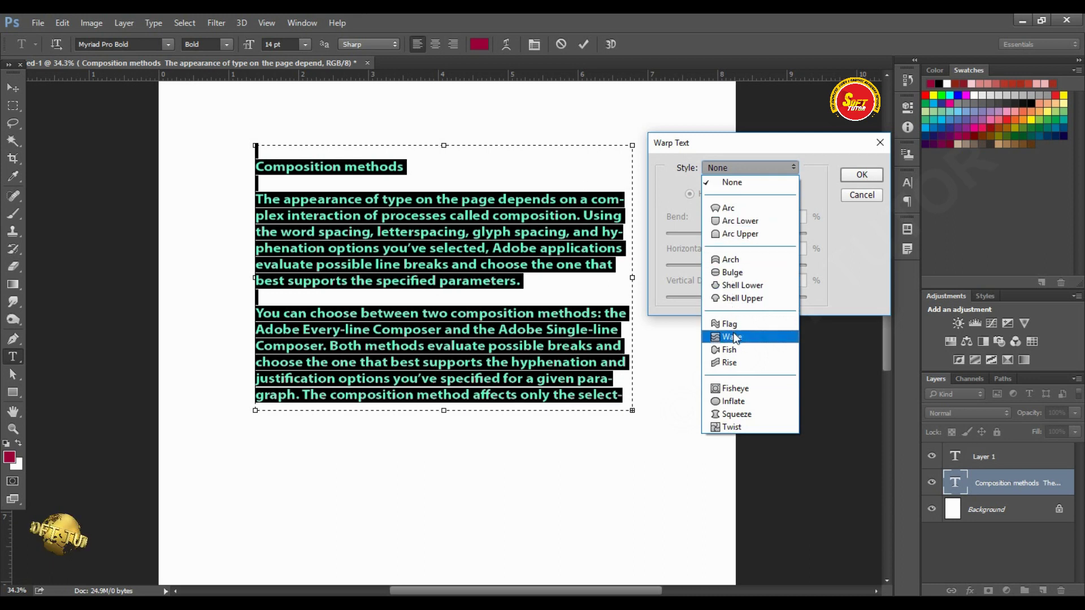
{"action": "left_click", "coordinate": [732, 336]}
{"action": "left_click", "coordinate": [735, 178]}
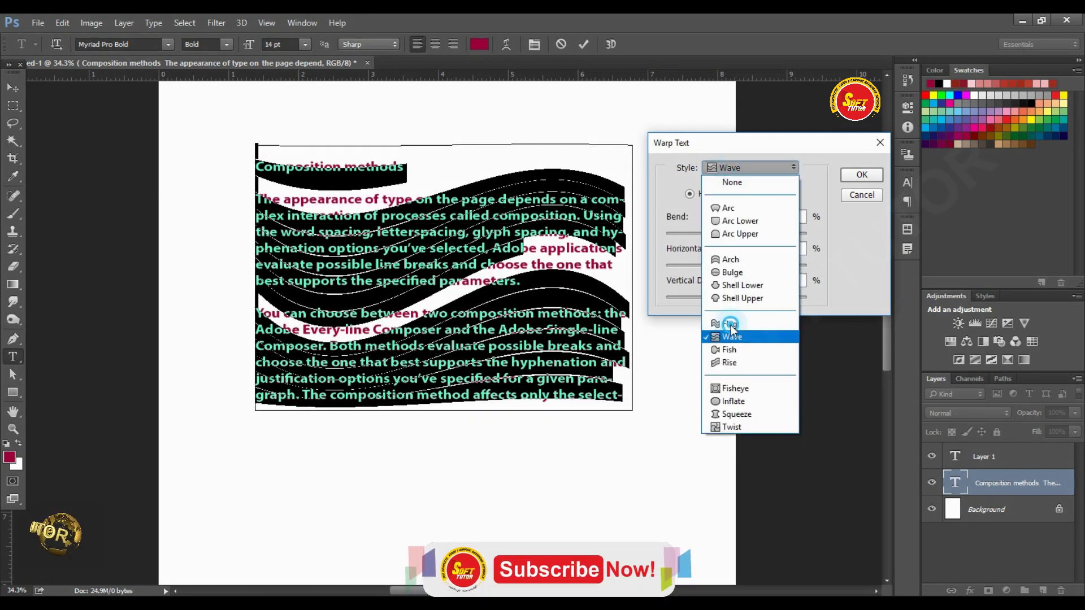
{"action": "left_click", "coordinate": [722, 347]}
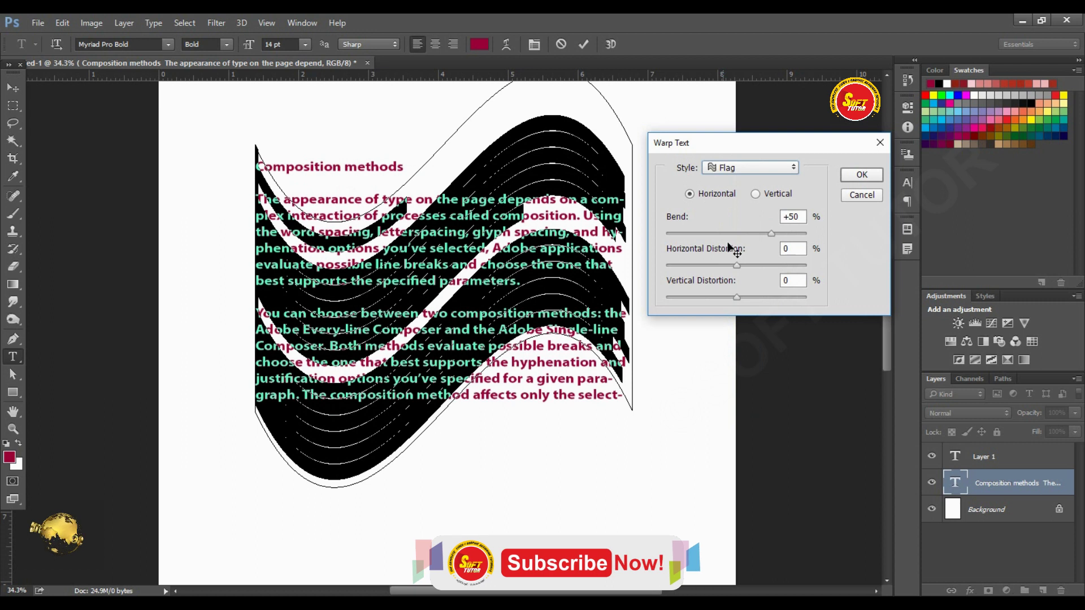
{"action": "mouse_move", "coordinate": [771, 233]}
{"action": "left_mouse_down"}
{"action": "mouse_move", "coordinate": [759, 233]}
{"action": "mouse_move", "coordinate": [745, 266]}
{"action": "mouse_move", "coordinate": [706, 265]}
{"action": "left_mouse_up"}
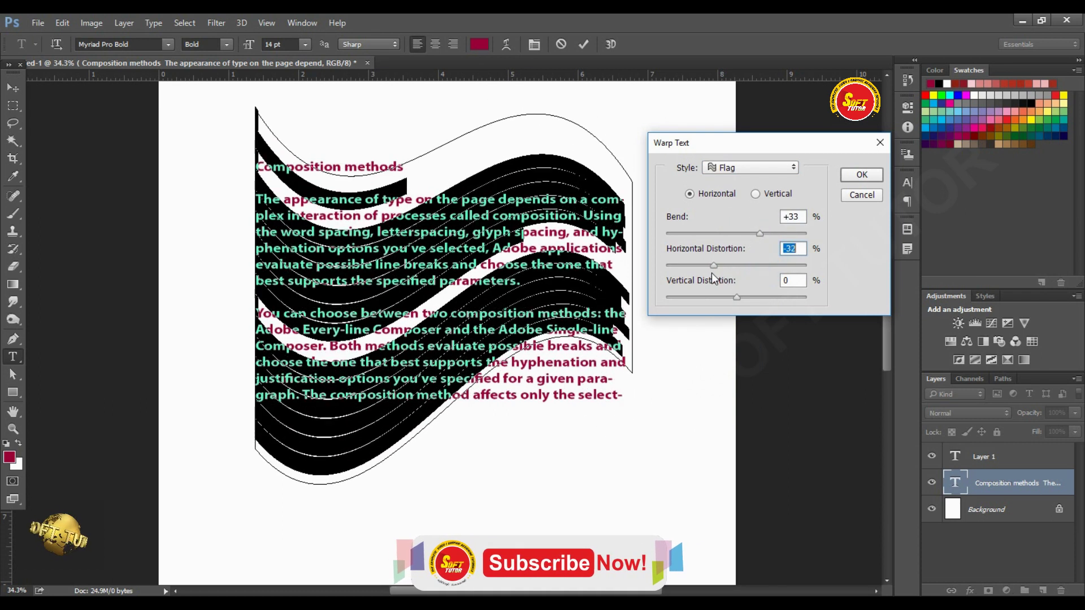
{"action": "left_click_drag", "start_coordinate": [748, 300], "coordinate": [728, 304]}
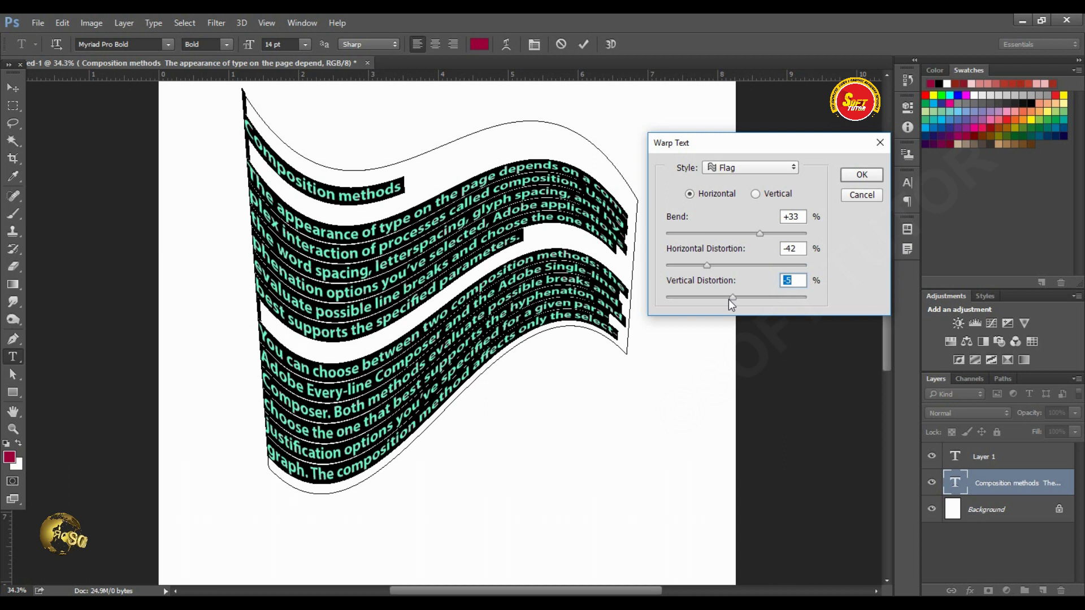
{"action": "left_click", "coordinate": [859, 176]}
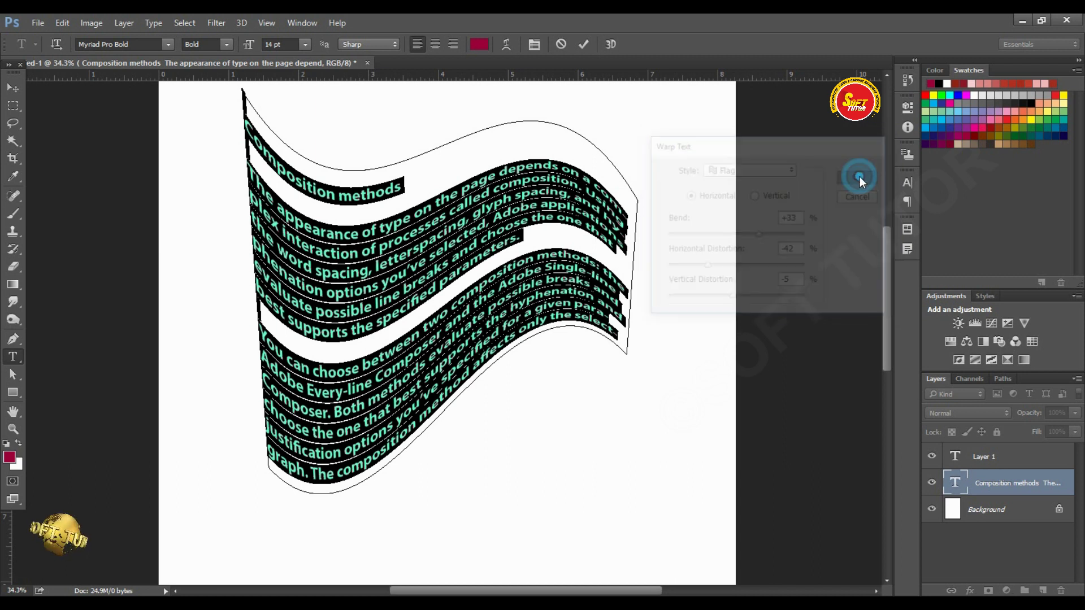
{"action": "left_click", "coordinate": [585, 44]}
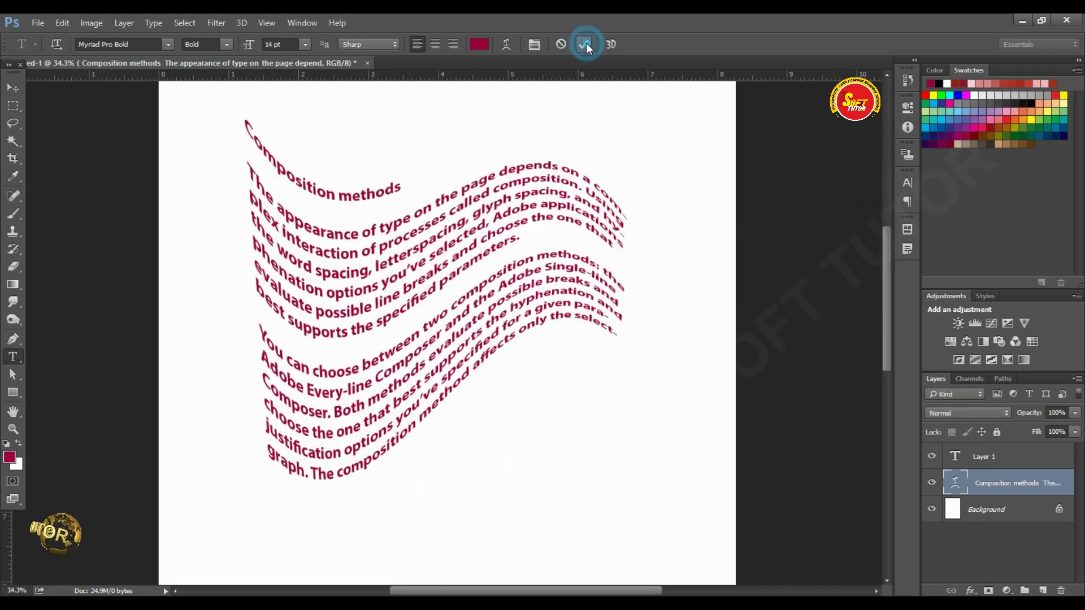
Shift the warped paragraph slightly and place the text cursor inside it
{"action": "key", "text": "v"}
{"action": "left_click_drag", "start_coordinate": [426, 205], "coordinate": [431, 211]}
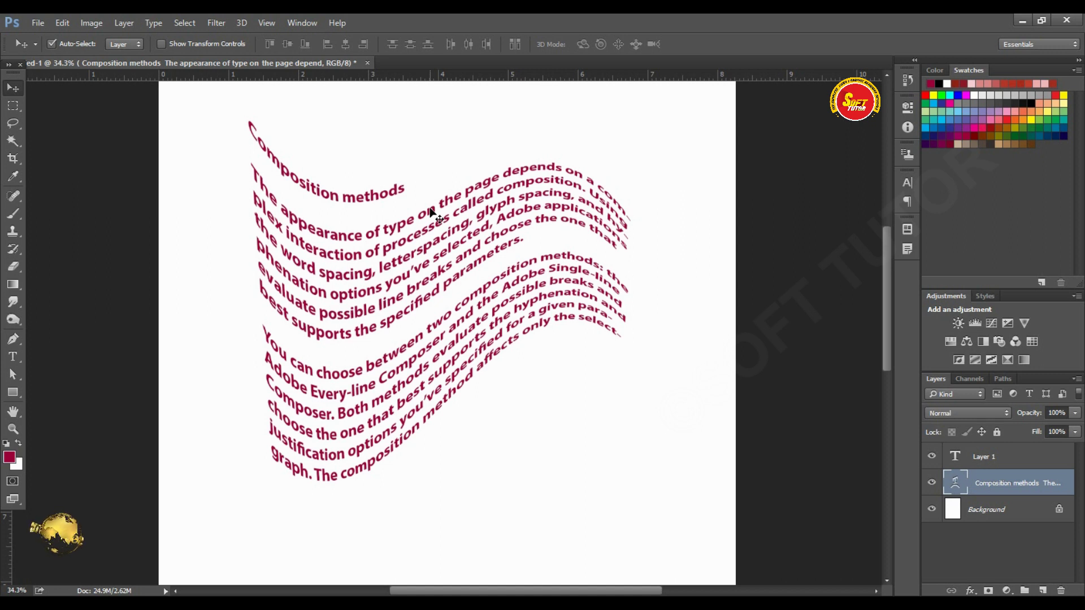
{"action": "key", "text": "t"}
{"action": "left_click", "coordinate": [434, 225]}
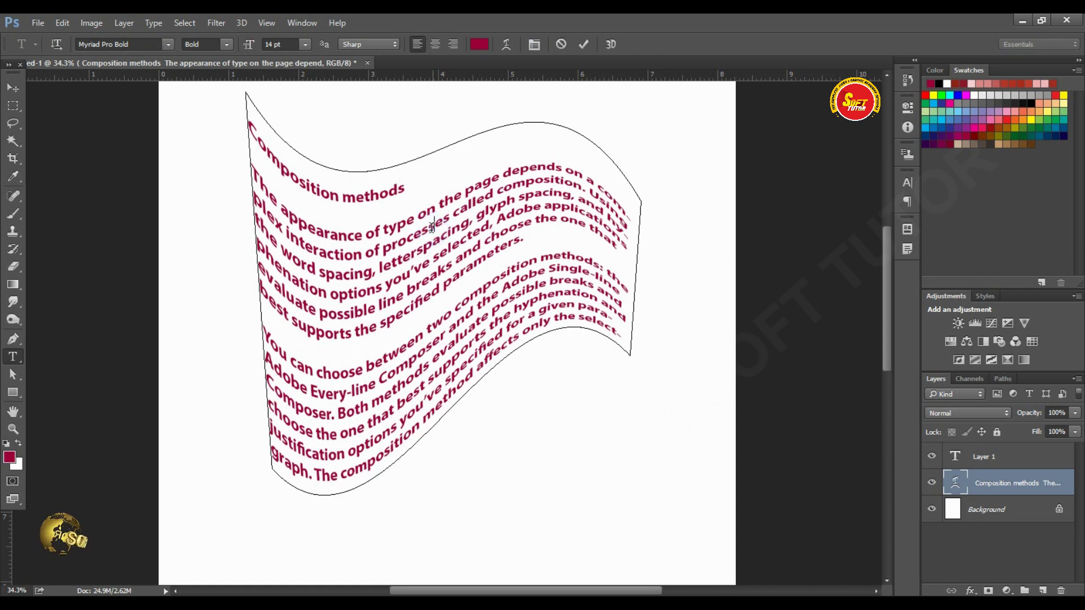
Delete the word 'processes', commit the edit, then undo recent changes
{"action": "left_click_drag", "start_coordinate": [380, 250], "coordinate": [448, 216]}
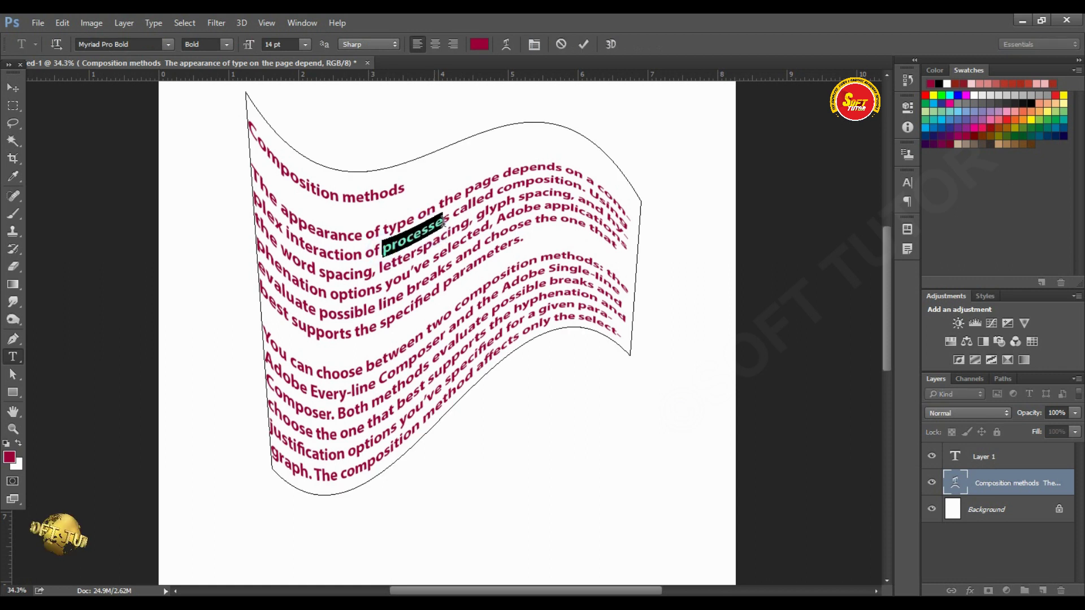
{"action": "key", "text": "Left"}
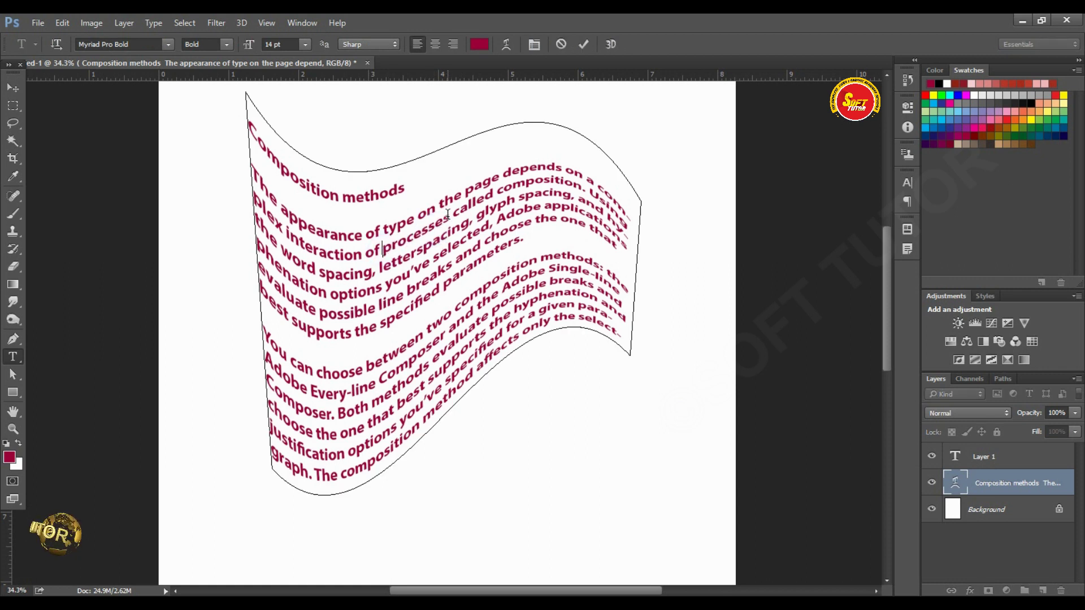
{"action": "key", "text": "Delete"}
{"action": "key", "text": "Delete"}
{"action": "key", "text": "Delete"}
{"action": "left_click", "coordinate": [583, 44]}
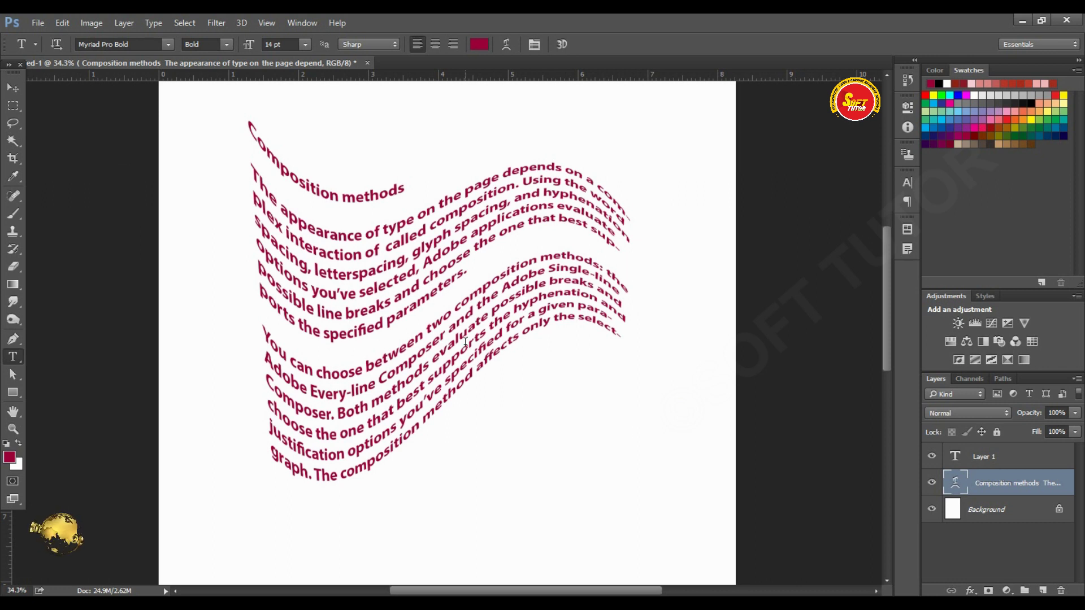
{"action": "key", "text": "ctrl+z"}
{"action": "key", "text": "v"}
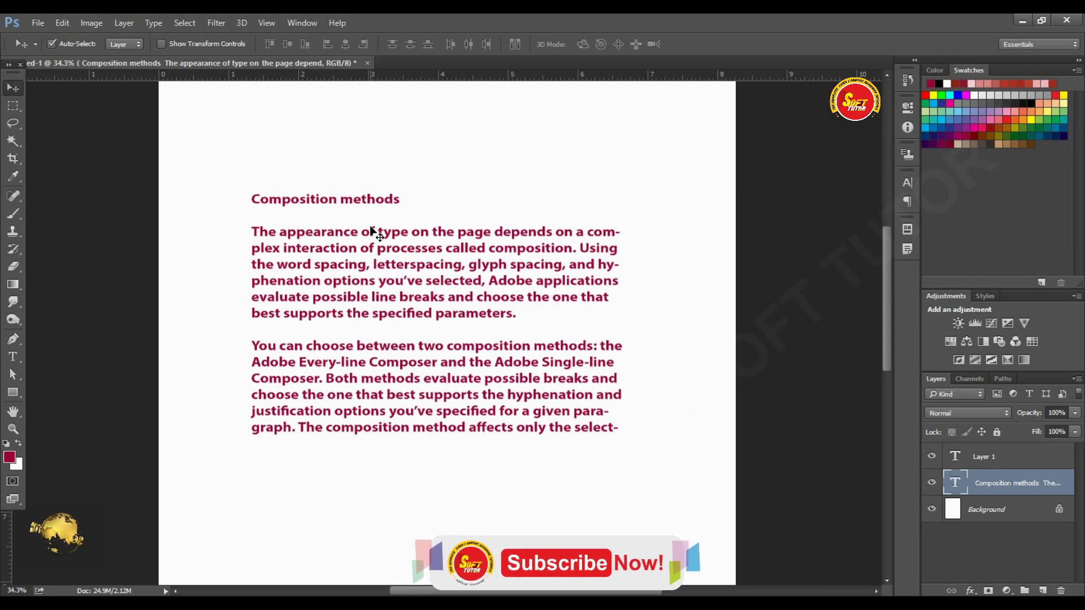
Reposition the paragraph block and free-transform it down to about 85% size
{"action": "left_click_drag", "start_coordinate": [370, 205], "coordinate": [371, 191]}
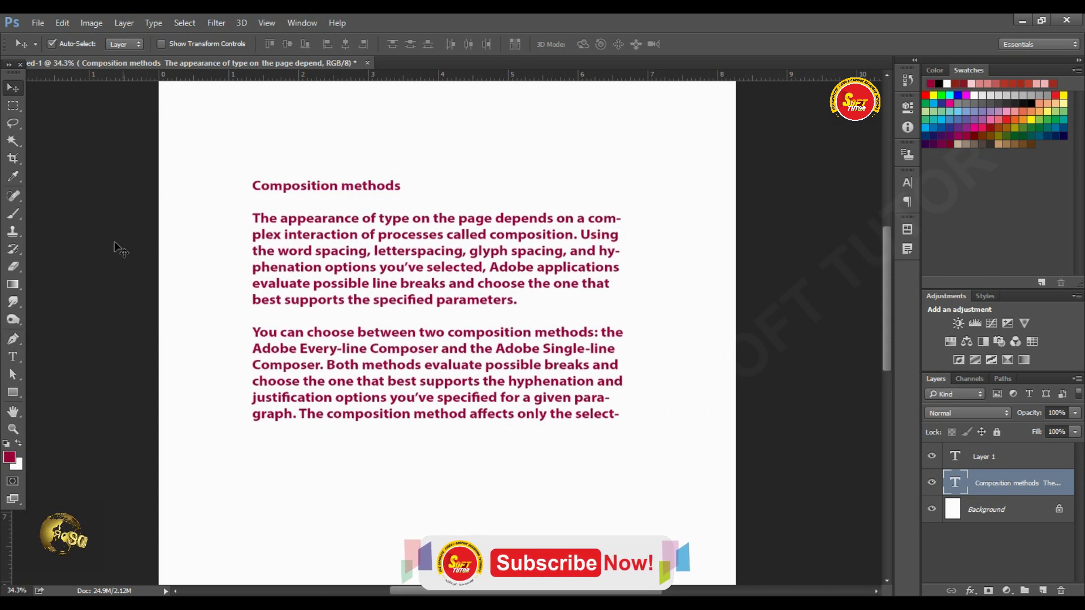
{"action": "left_click", "coordinate": [13, 358]}
{"action": "left_click", "coordinate": [453, 235]}
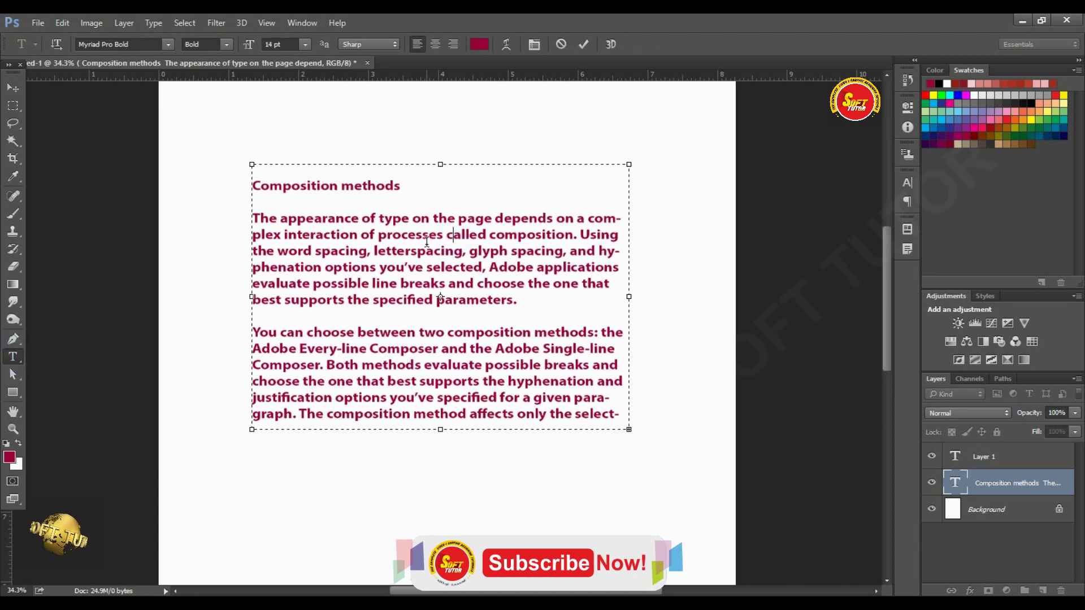
{"action": "key", "text": "ctrl+a"}
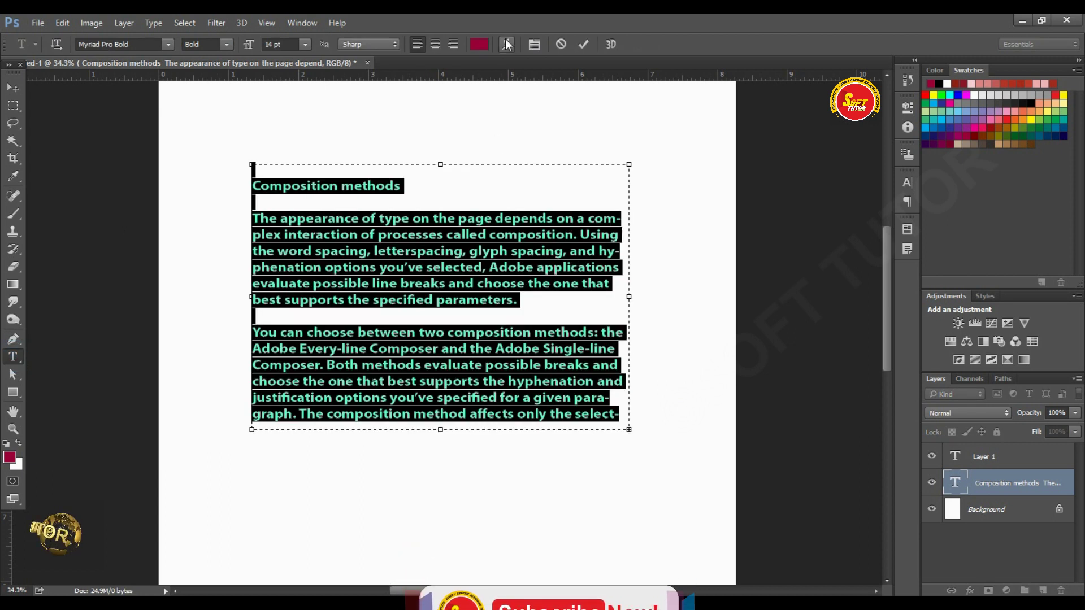
{"action": "left_click", "coordinate": [13, 88]}
{"action": "left_click_drag", "start_coordinate": [363, 241], "coordinate": [361, 244]}
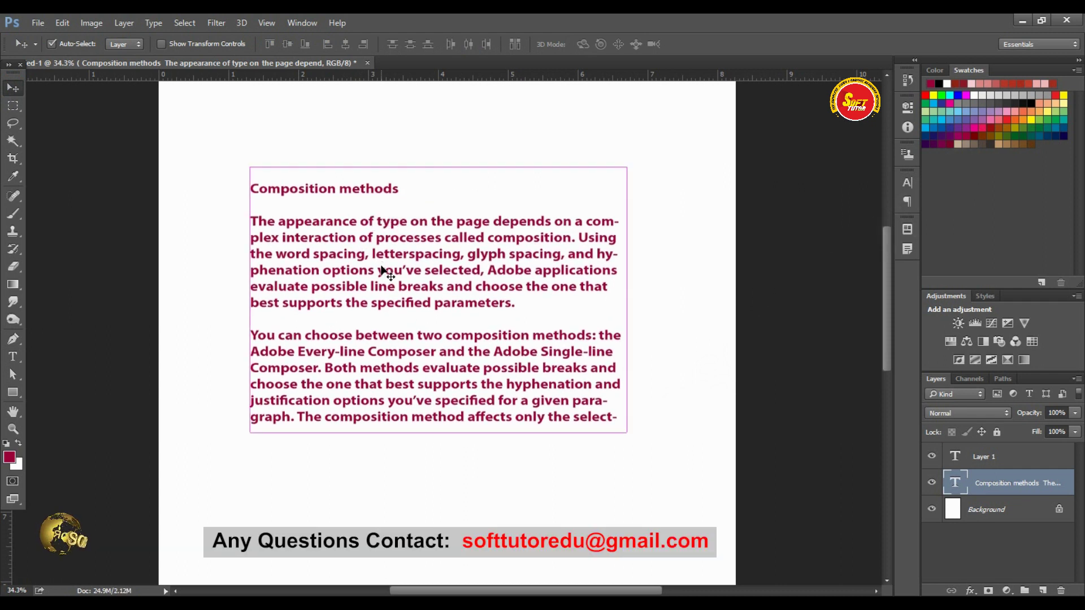
{"action": "key", "text": "ctrl+t"}
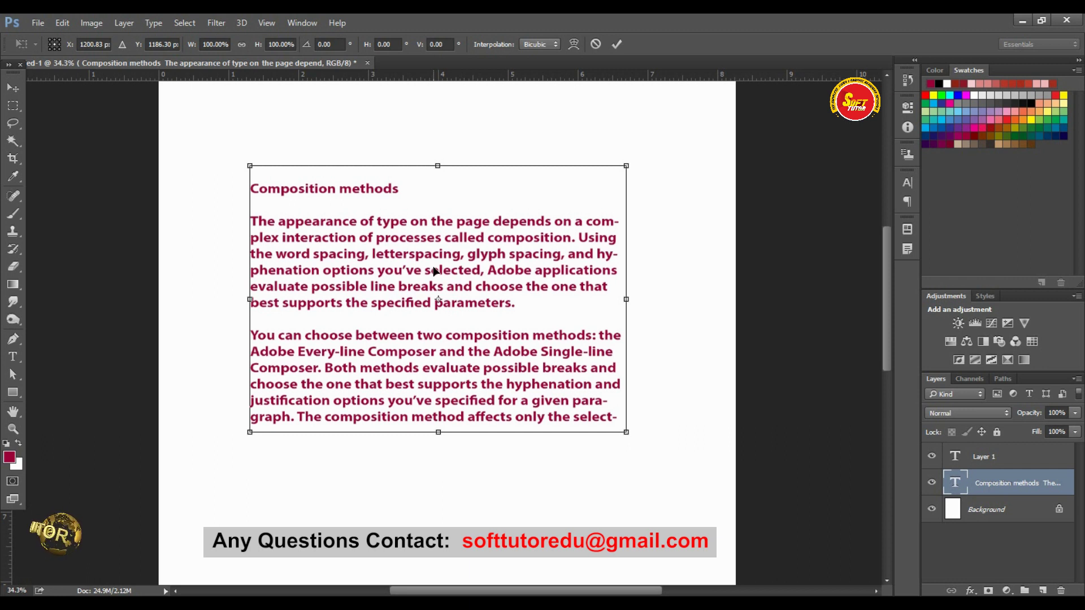
{"action": "left_click_drag", "start_coordinate": [435, 256], "coordinate": [438, 259]}
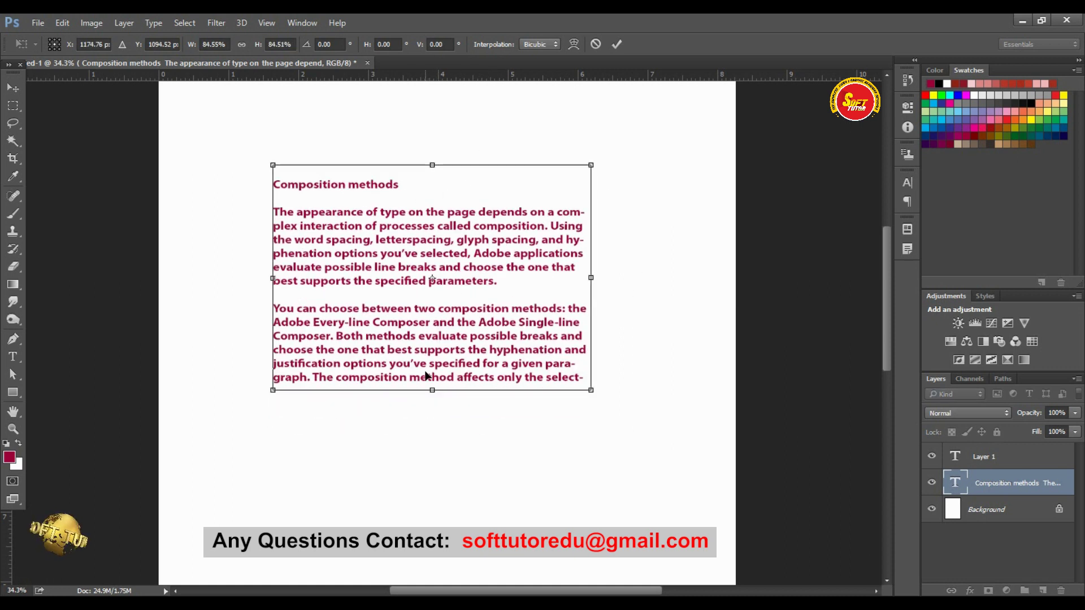
Apply a transform Arc warp to the paragraph, dragging its bend to -27.6
{"action": "left_click", "coordinate": [575, 42]}
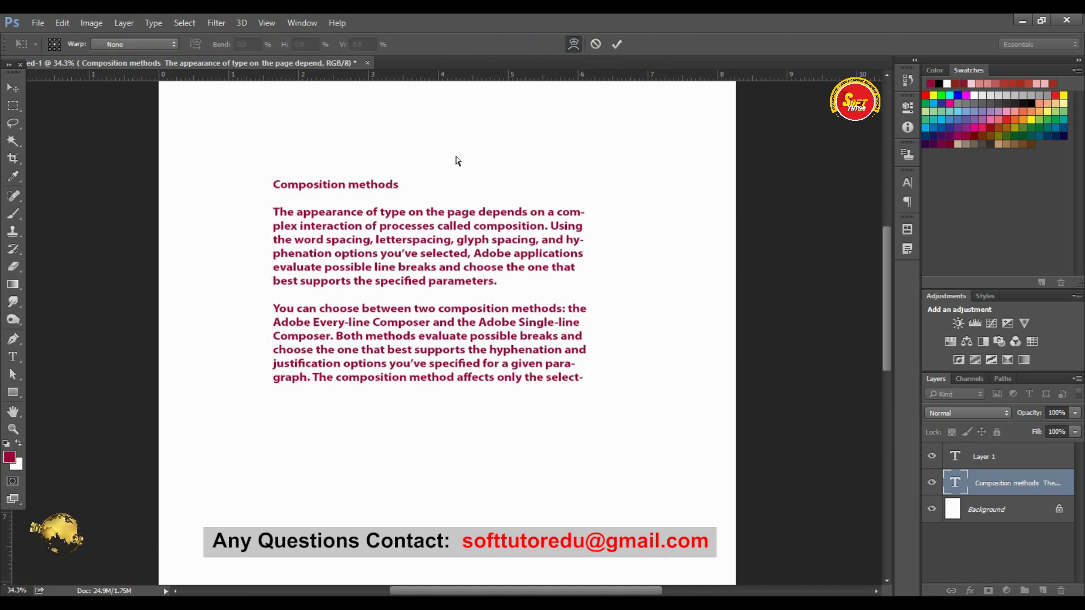
{"action": "left_click", "coordinate": [127, 42]}
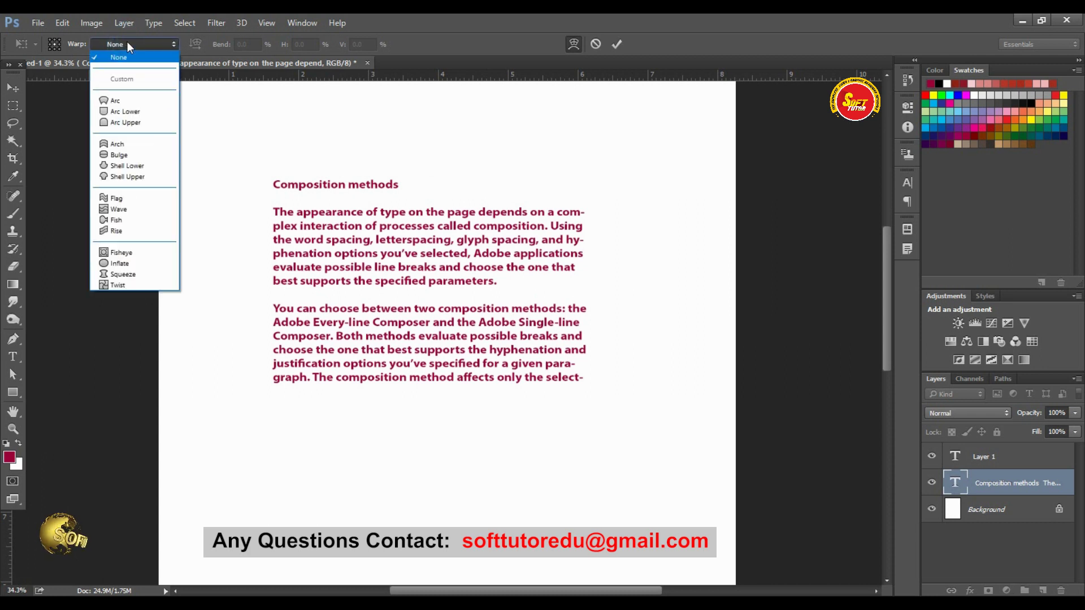
{"action": "left_click", "coordinate": [124, 106]}
{"action": "left_click_drag", "start_coordinate": [432, 103], "coordinate": [430, 122]}
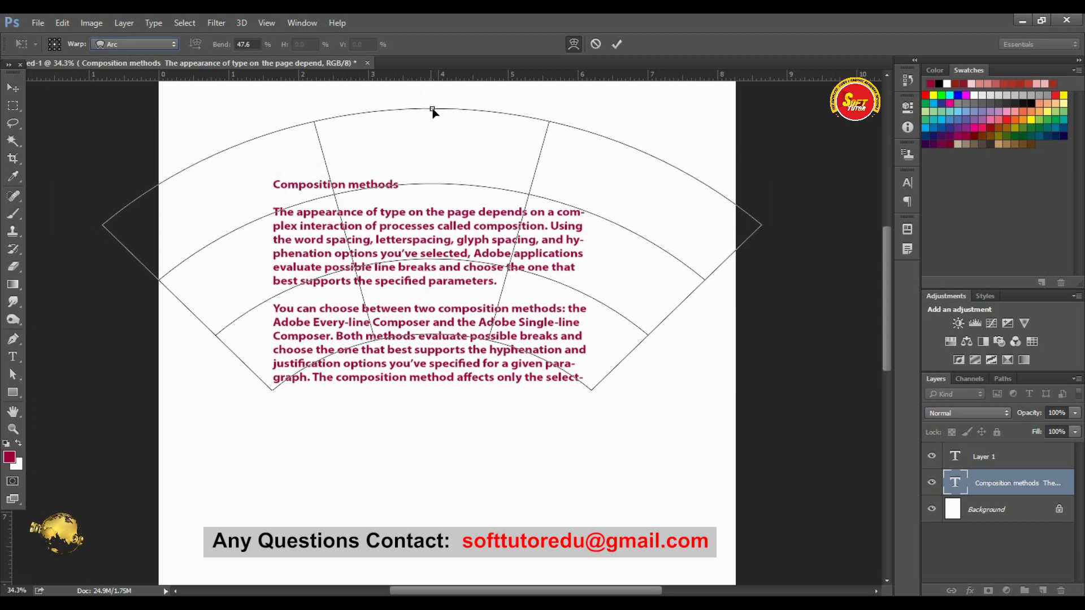
{"action": "mouse_move", "coordinate": [432, 109]}
{"action": "left_mouse_down"}
{"action": "mouse_move", "coordinate": [434, 213]}
{"action": "mouse_move", "coordinate": [432, 149]}
{"action": "mouse_move", "coordinate": [432, 201]}
{"action": "left_mouse_up"}
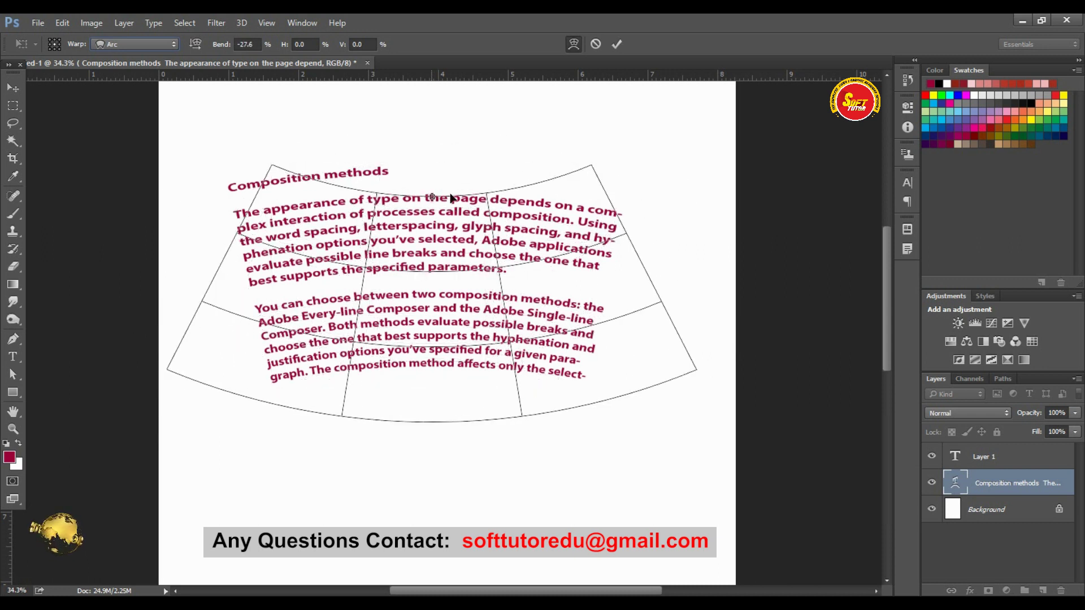
Set the arc warp's horizontal distortion to 10 and commit it
{"action": "left_click", "coordinate": [360, 44]}
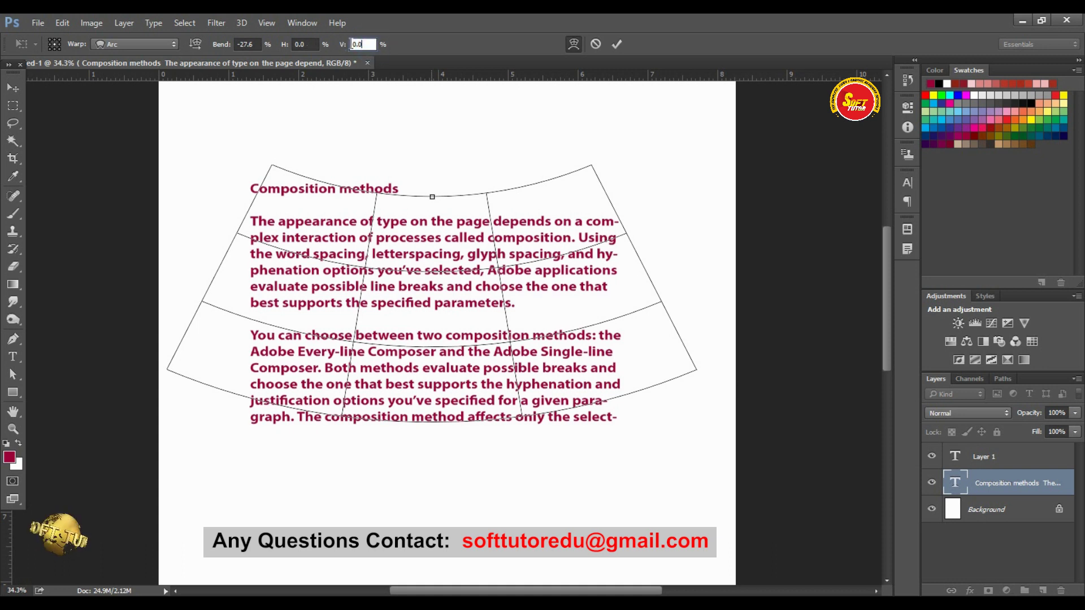
{"action": "double_click", "coordinate": [311, 44]}
{"action": "type", "text": "10"}
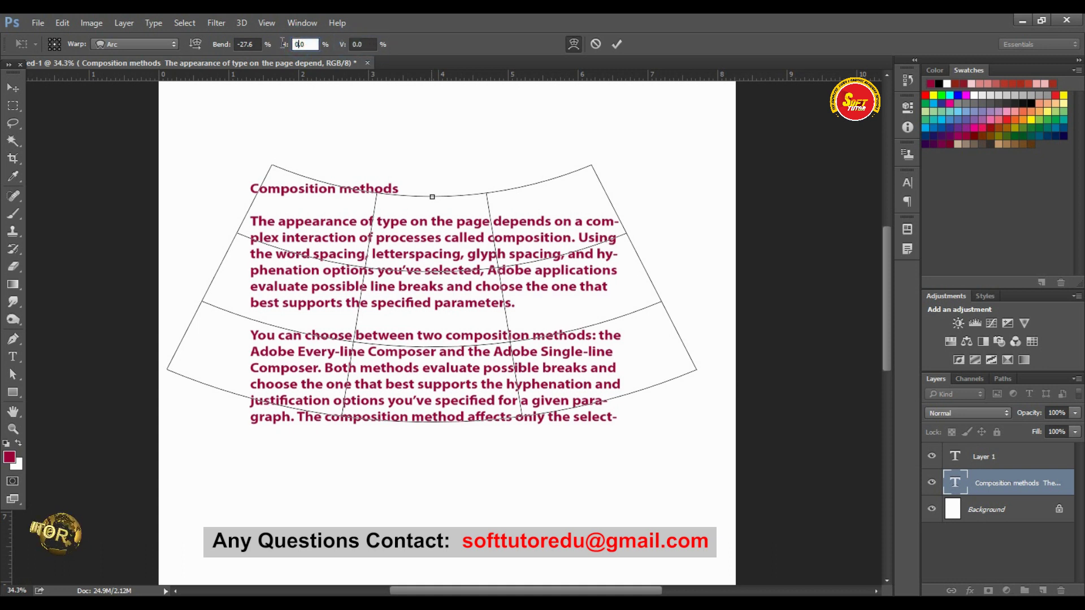
{"action": "key", "text": "Return"}
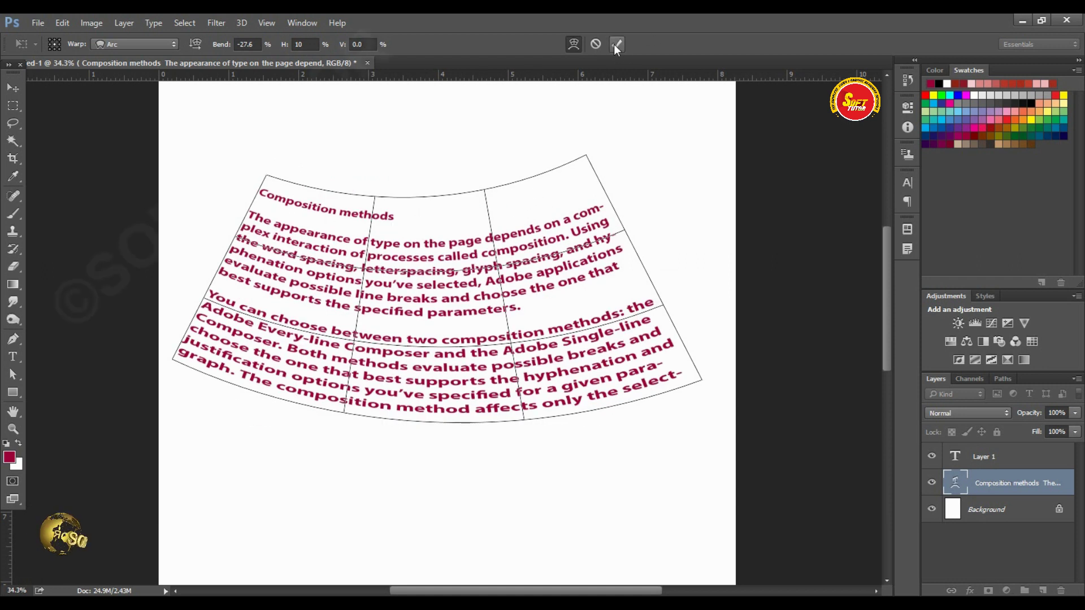
{"action": "left_click", "coordinate": [615, 44]}
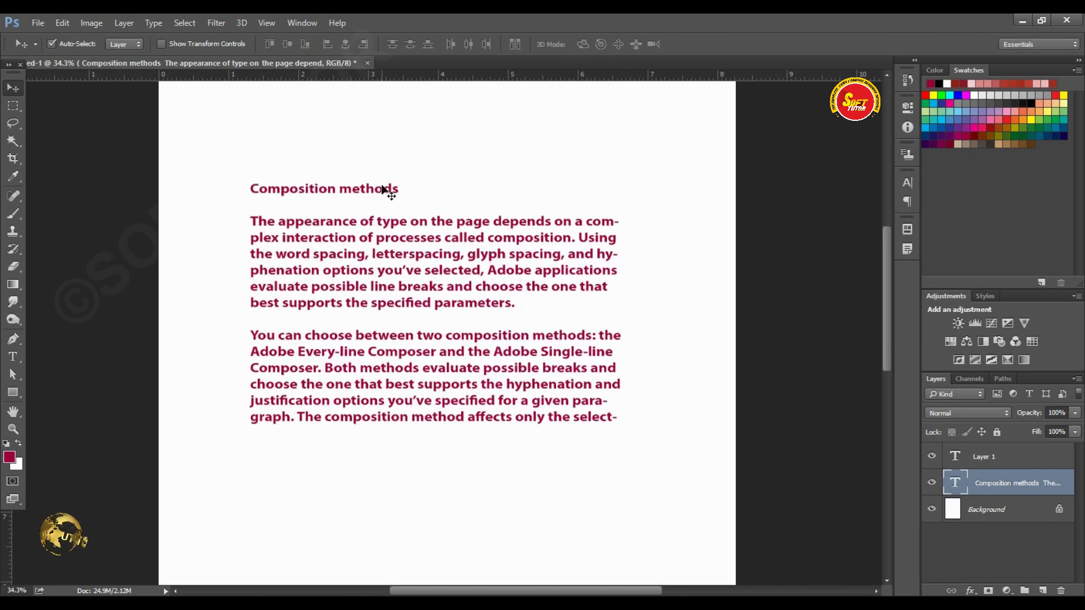
Move the paragraph lower and type a WELCOME title near the top of the page
{"action": "left_click_drag", "start_coordinate": [387, 189], "coordinate": [395, 229]}
{"action": "left_click", "coordinate": [412, 140]}
{"action": "key", "text": "t"}
{"action": "left_click", "coordinate": [315, 143]}
{"action": "type", "text": "WELCOME"}
Move WELCOME toward the centre above the paragraph and enlarge it with Free Transform
{"action": "left_click", "coordinate": [12, 88]}
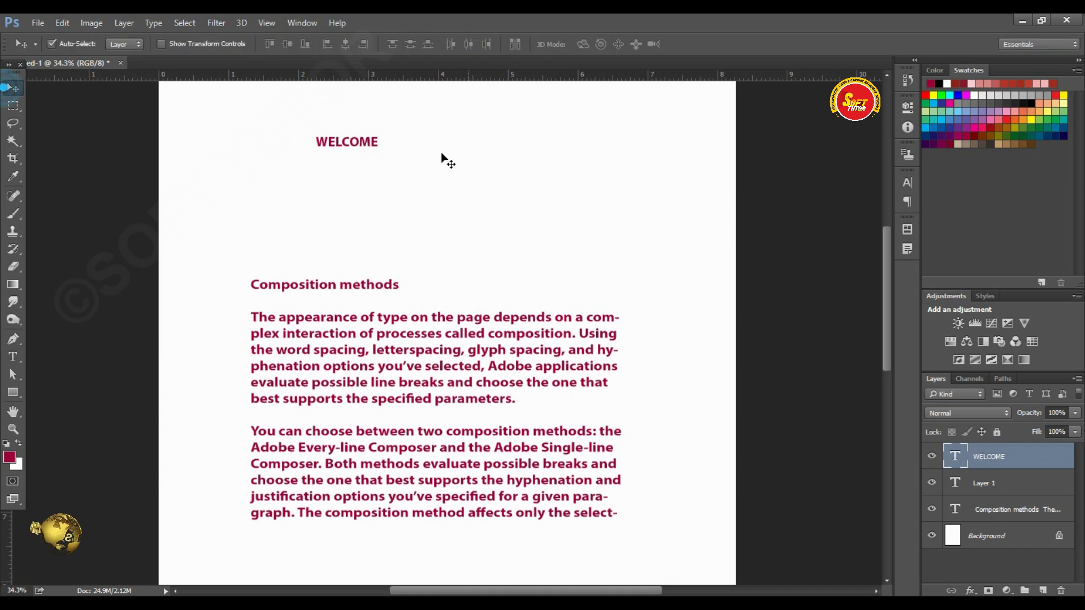
{"action": "left_click_drag", "start_coordinate": [353, 148], "coordinate": [406, 190]}
{"action": "key", "text": "ctrl+t"}
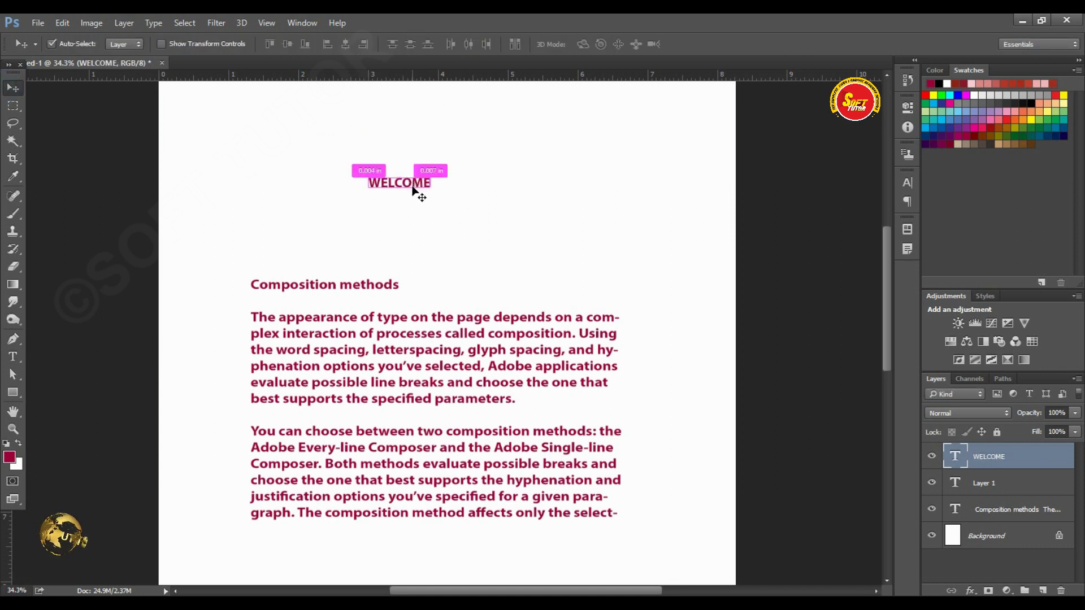
{"action": "left_click_drag", "start_coordinate": [431, 191], "coordinate": [523, 217]}
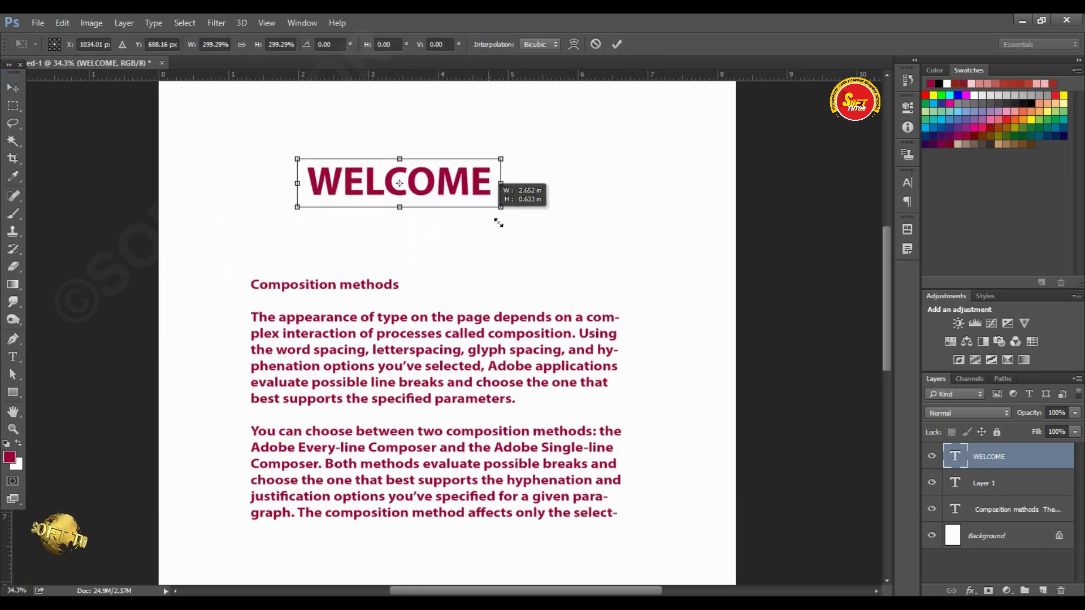
Apply an Arc warp to WELCOME with Bend 51.3% and horizontal distortion 50
{"action": "left_click", "coordinate": [575, 44]}
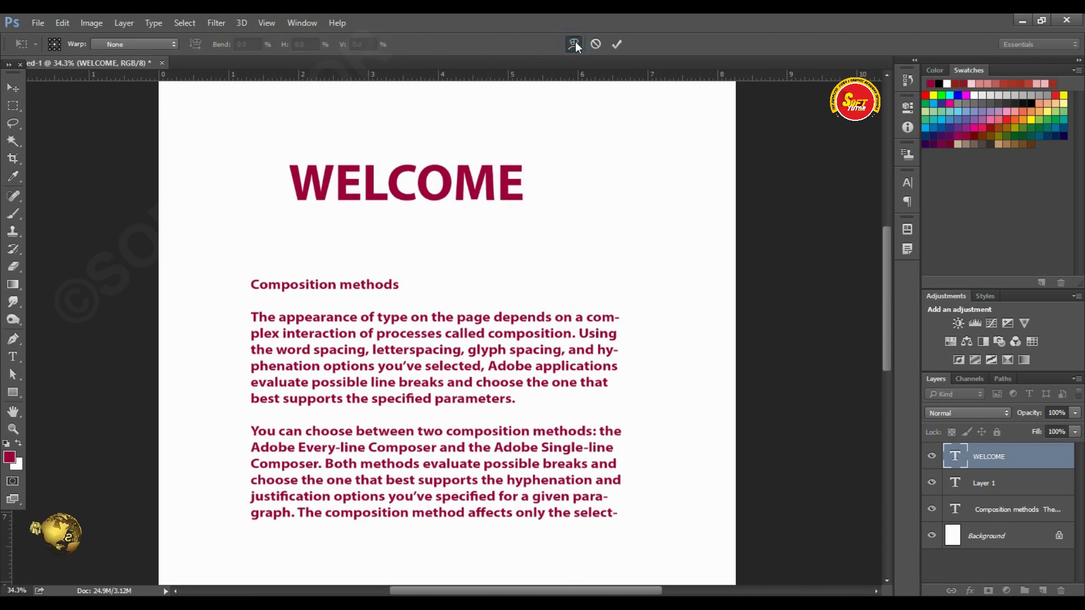
{"action": "left_click", "coordinate": [134, 45]}
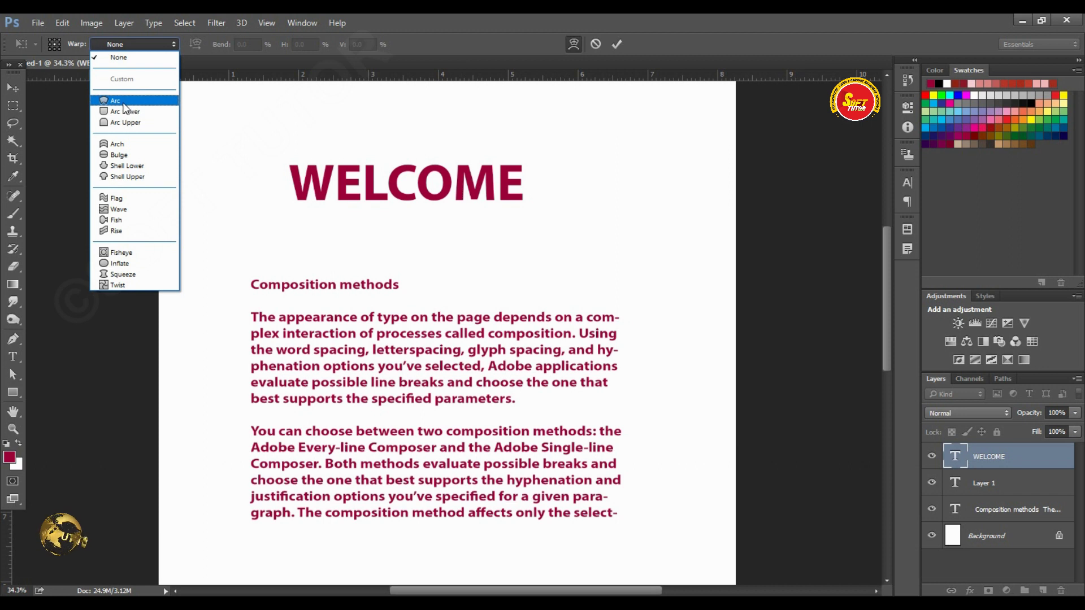
{"action": "left_click", "coordinate": [123, 100]}
{"action": "mouse_move", "coordinate": [406, 108]}
{"action": "left_mouse_down"}
{"action": "mouse_move", "coordinate": [388, 202]}
{"action": "mouse_move", "coordinate": [396, 125]}
{"action": "mouse_move", "coordinate": [377, 134]}
{"action": "mouse_move", "coordinate": [334, 113]}
{"action": "left_mouse_up"}
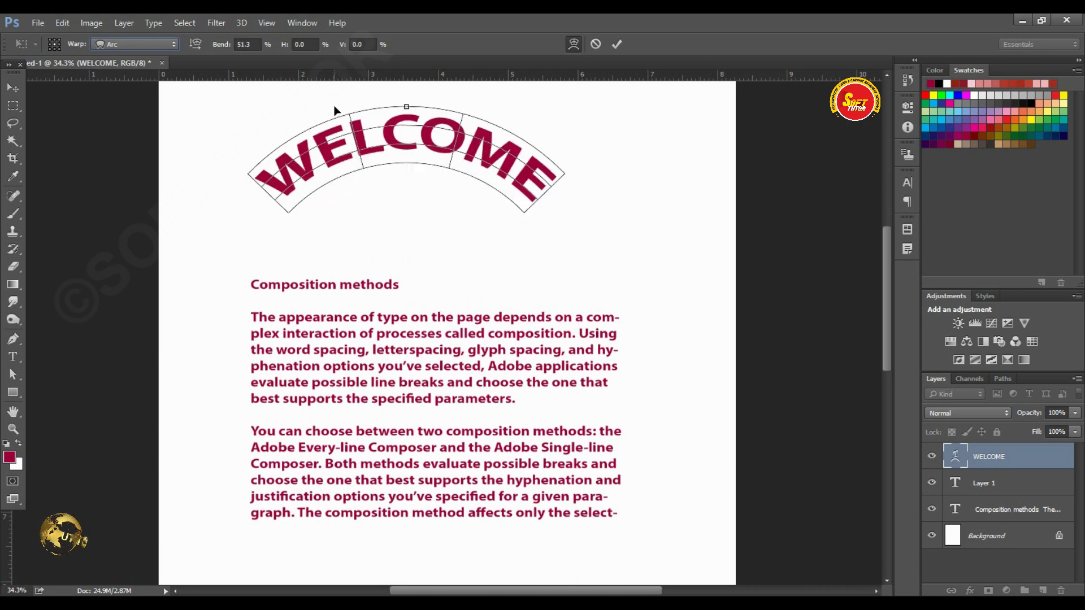
{"action": "left_click", "coordinate": [318, 44]}
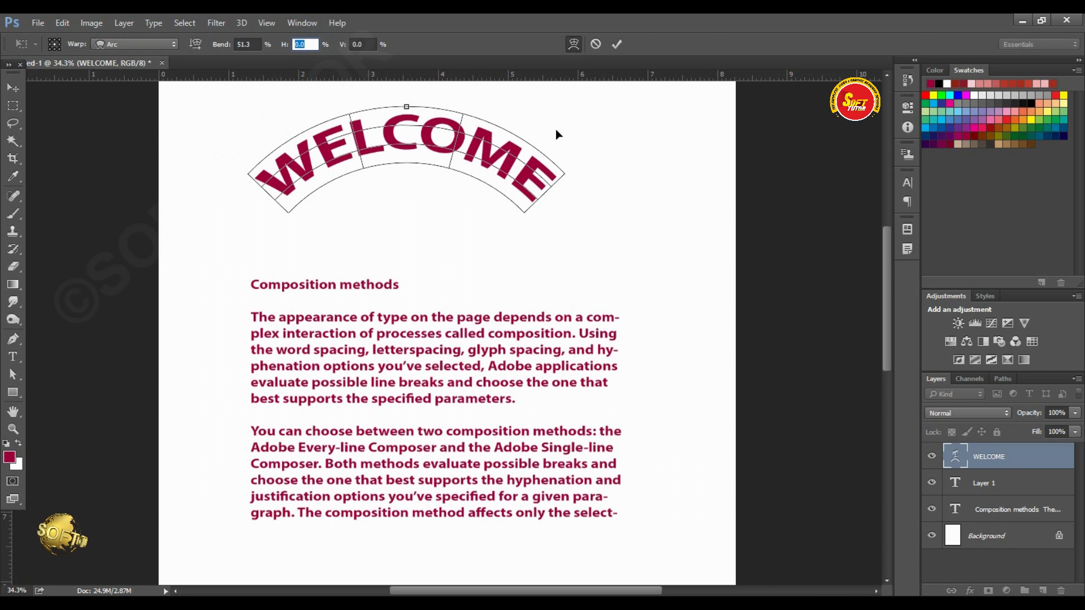
{"action": "type", "text": "50"}
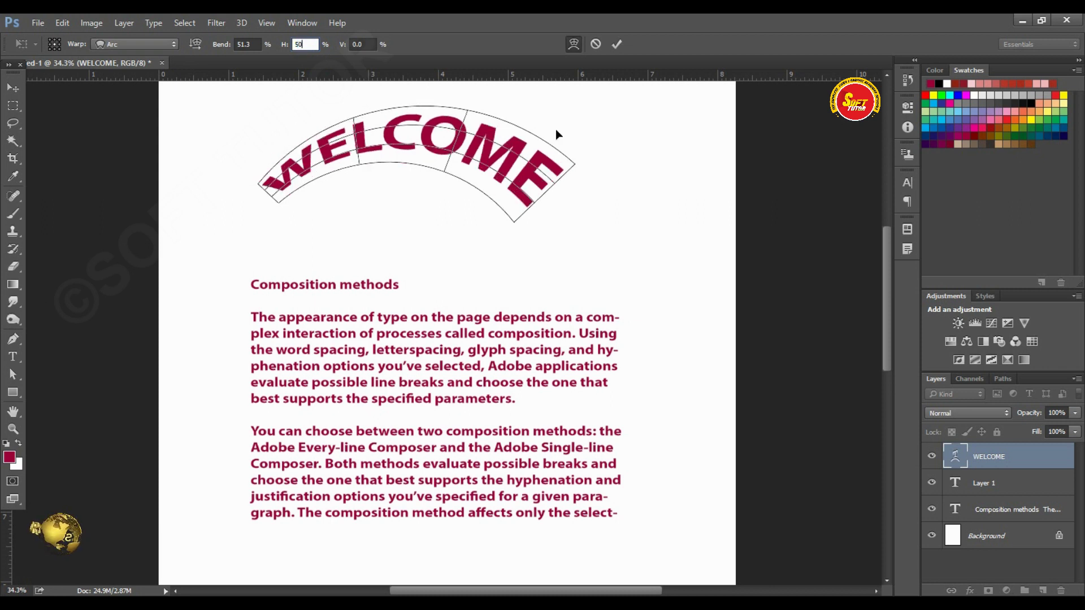
{"action": "key", "text": "Tab"}
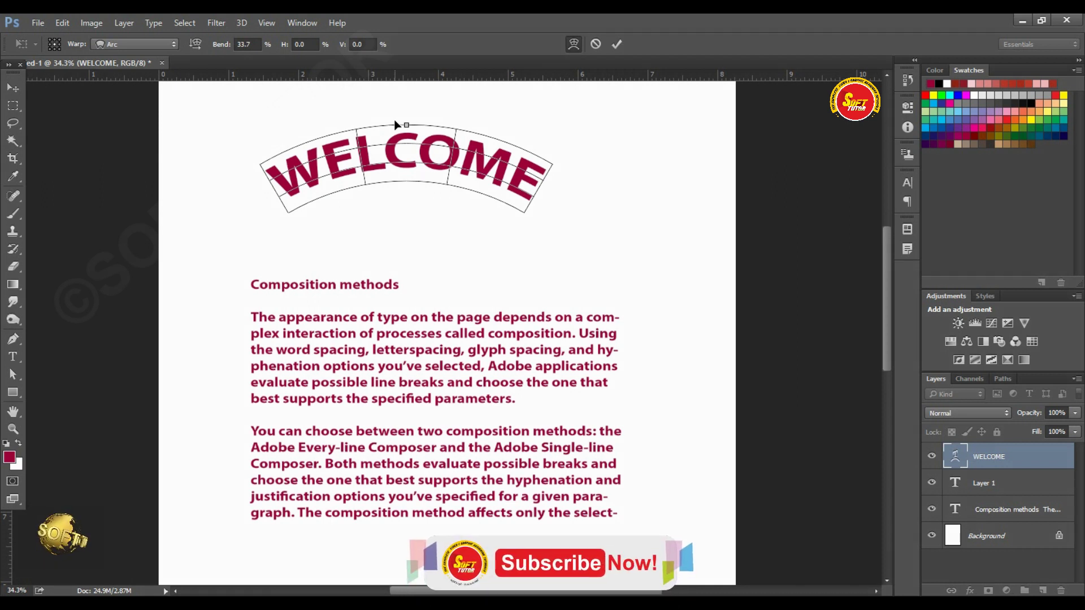
{"action": "key", "text": "Return"}
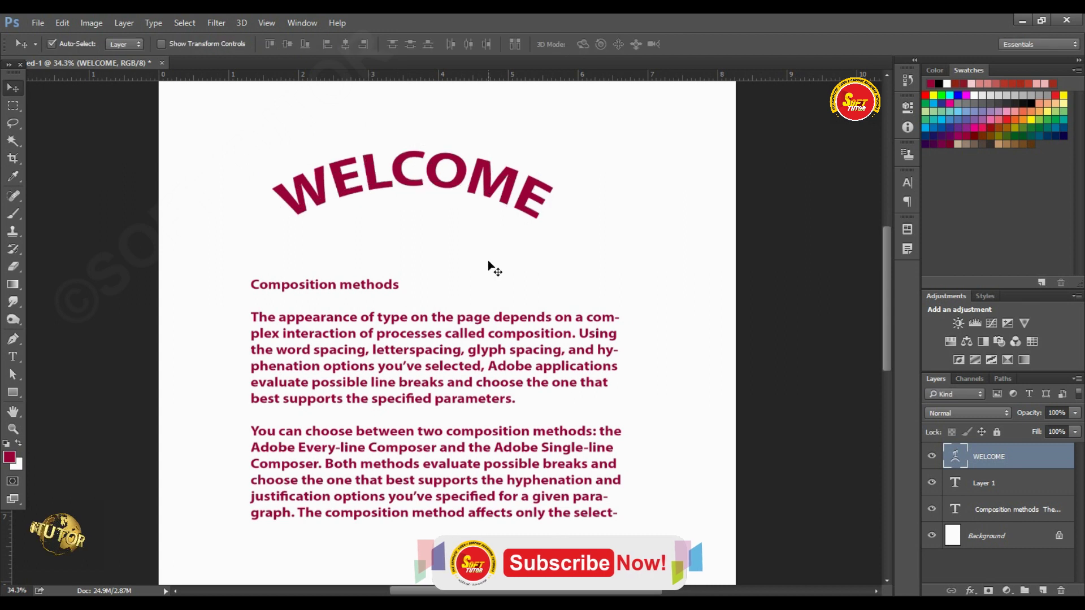